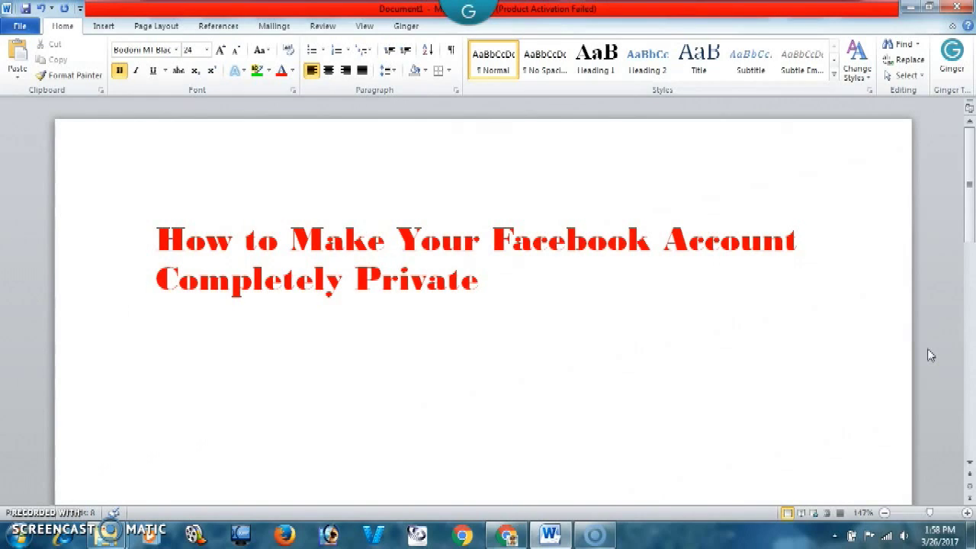
Minimize Word and go from the account menu to Settings, then Privacy Settings and Tools.
{"action": "left_click", "coordinate": [910, 7]}
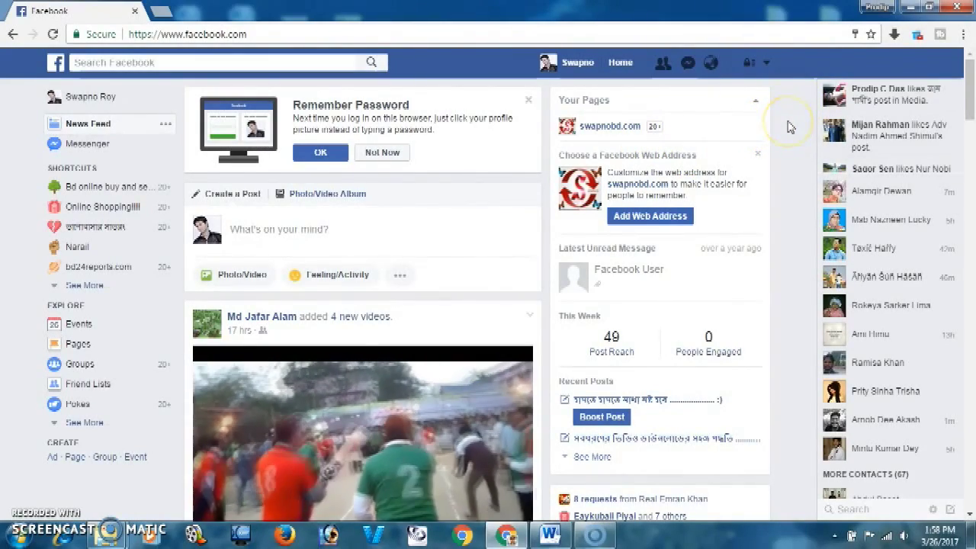
{"action": "left_click", "coordinate": [766, 64]}
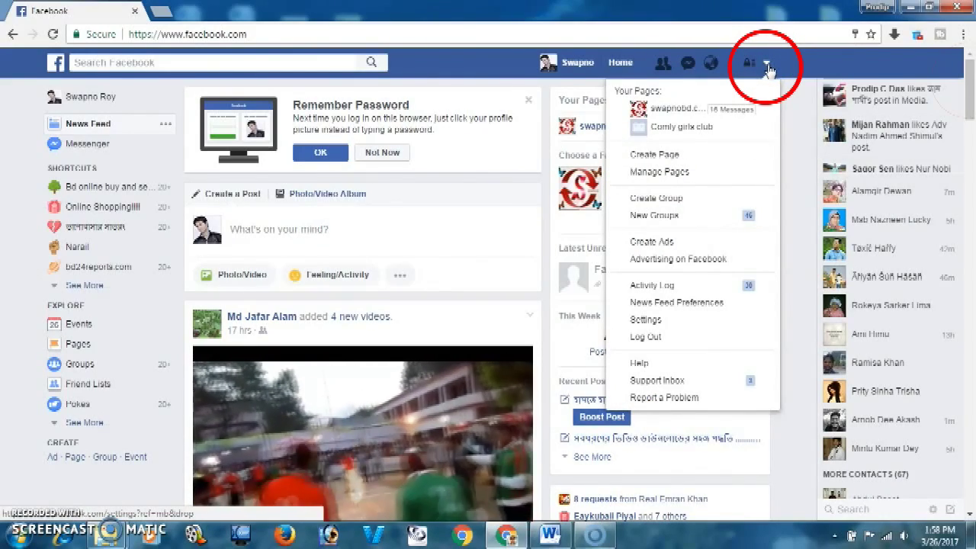
{"action": "left_click", "coordinate": [666, 320]}
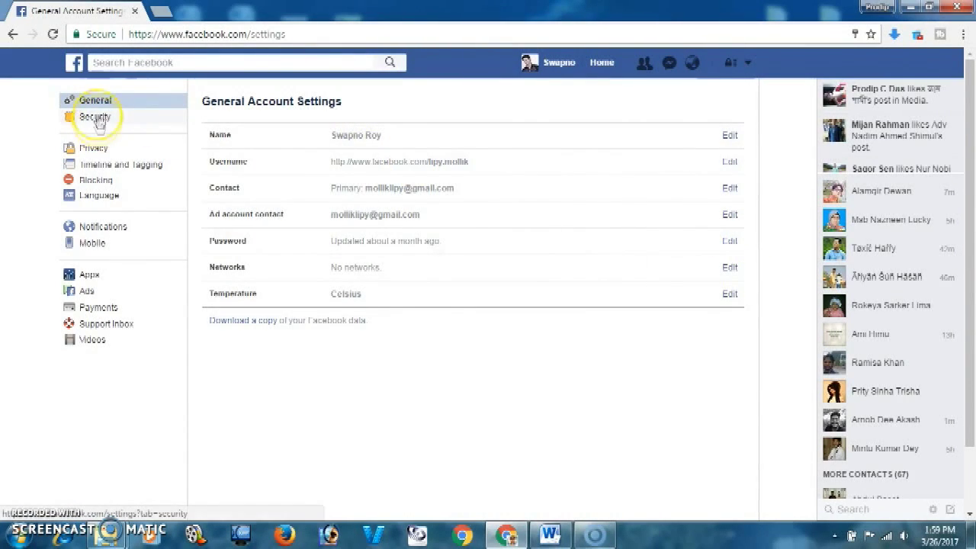
{"action": "left_click", "coordinate": [95, 151]}
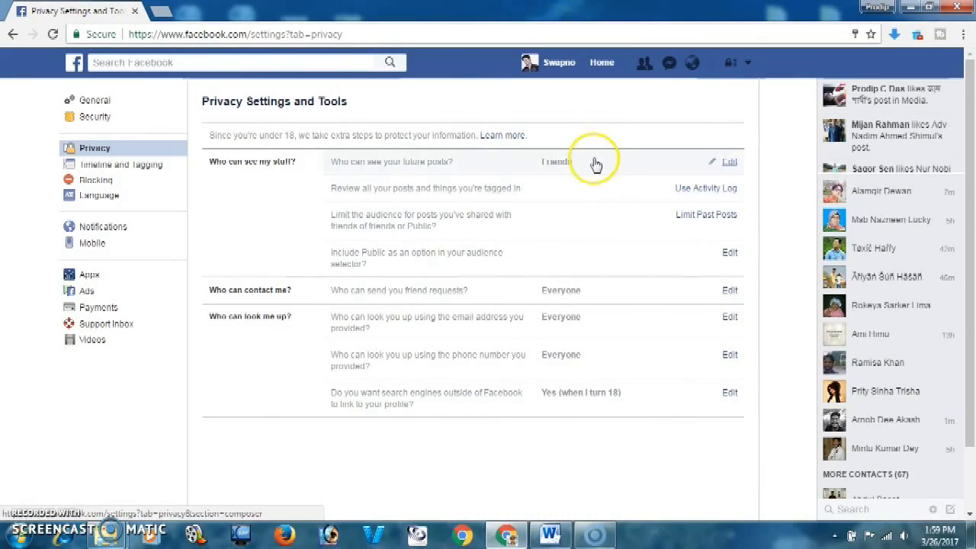
{"action": "left_click", "coordinate": [729, 164]}
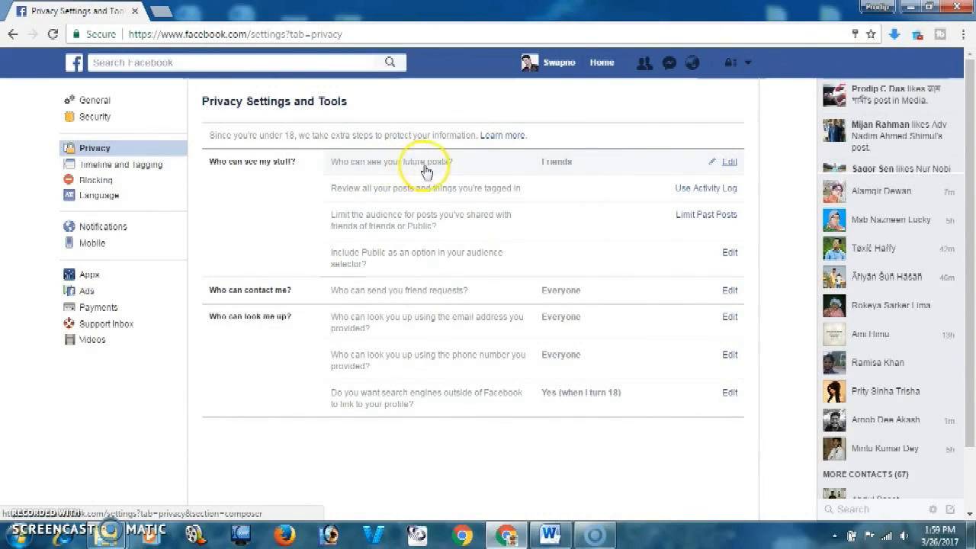
Keep 'Who can see your future posts?' set to Friends in the audience dropdown.
{"action": "left_click", "coordinate": [729, 162]}
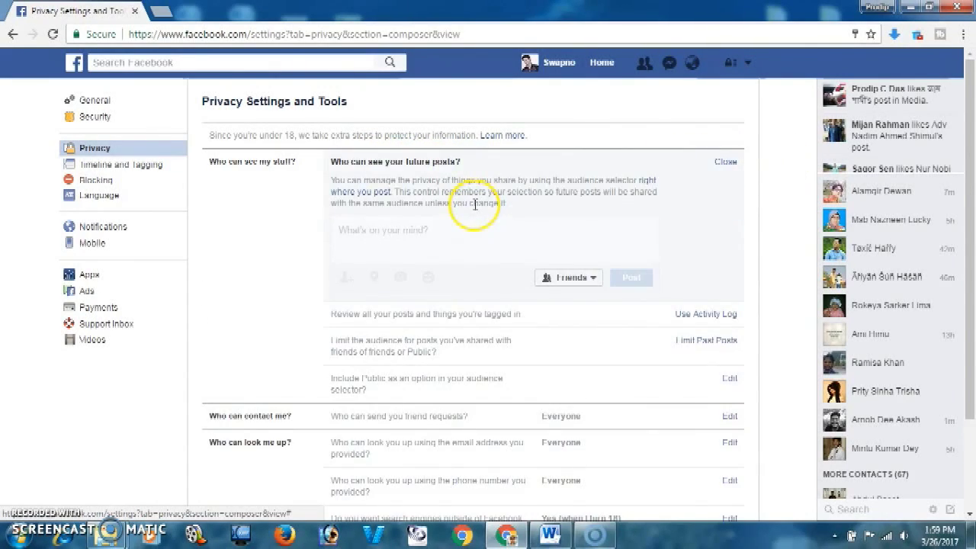
{"action": "left_click", "coordinate": [581, 280]}
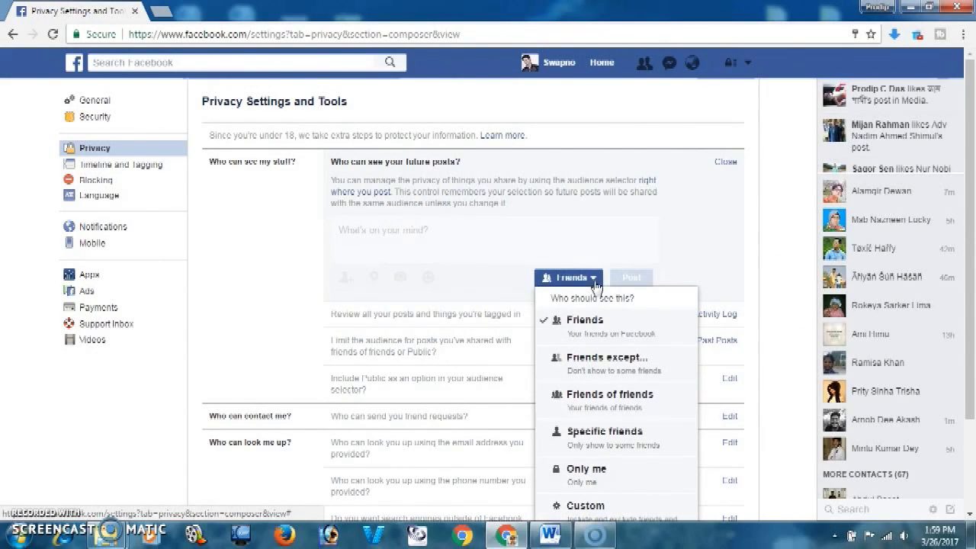
{"action": "scroll", "coordinate": [774, 282], "scroll_direction": "down", "scroll_amount": 1}
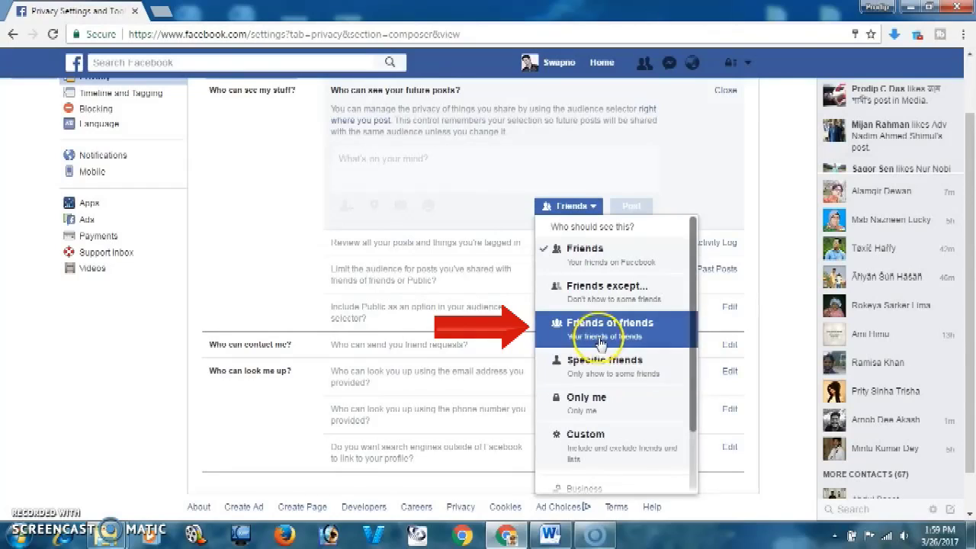
{"action": "left_click", "coordinate": [657, 334]}
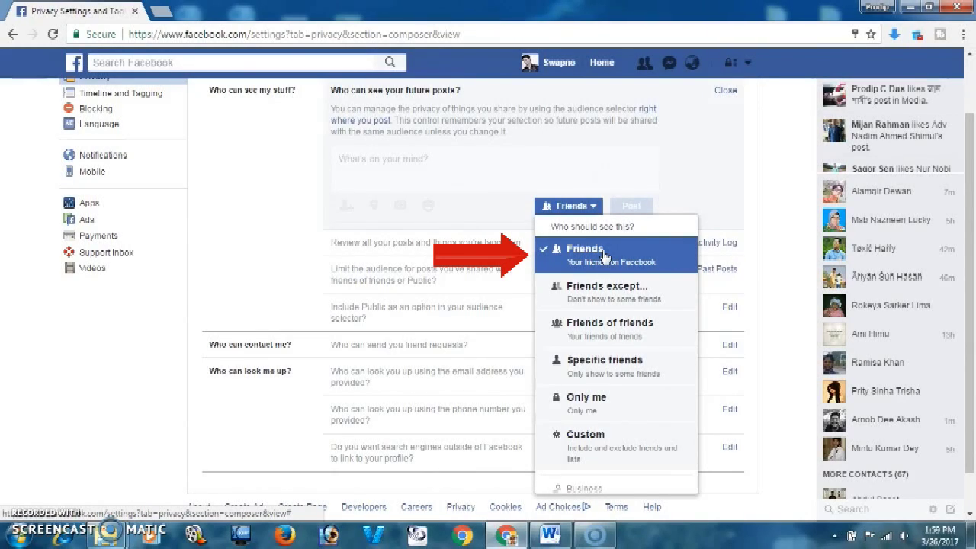
{"action": "left_click", "coordinate": [579, 253]}
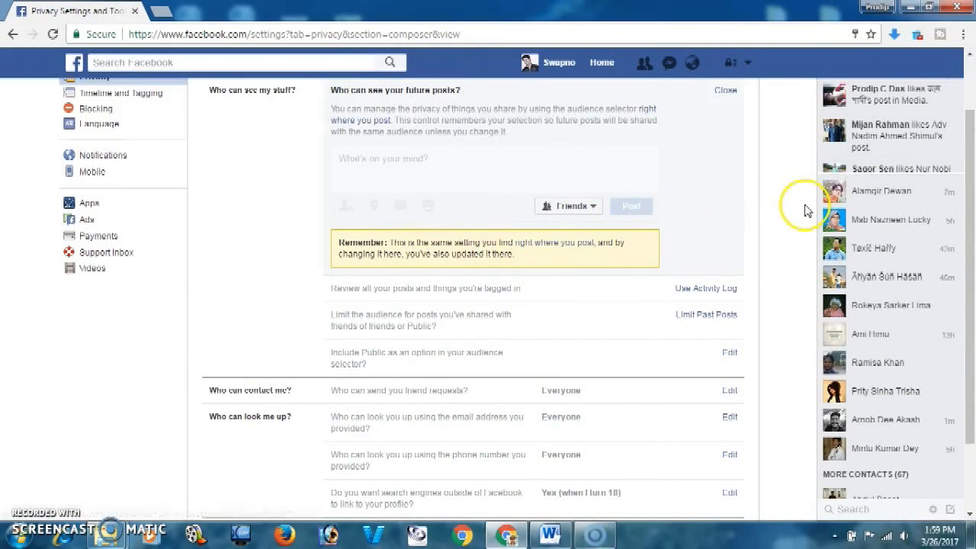
In Timeline Review, ignore the school-attended and Hyderabad residence suggestions, then go back.
{"action": "scroll", "coordinate": [796, 209], "scroll_direction": "down", "scroll_amount": 1}
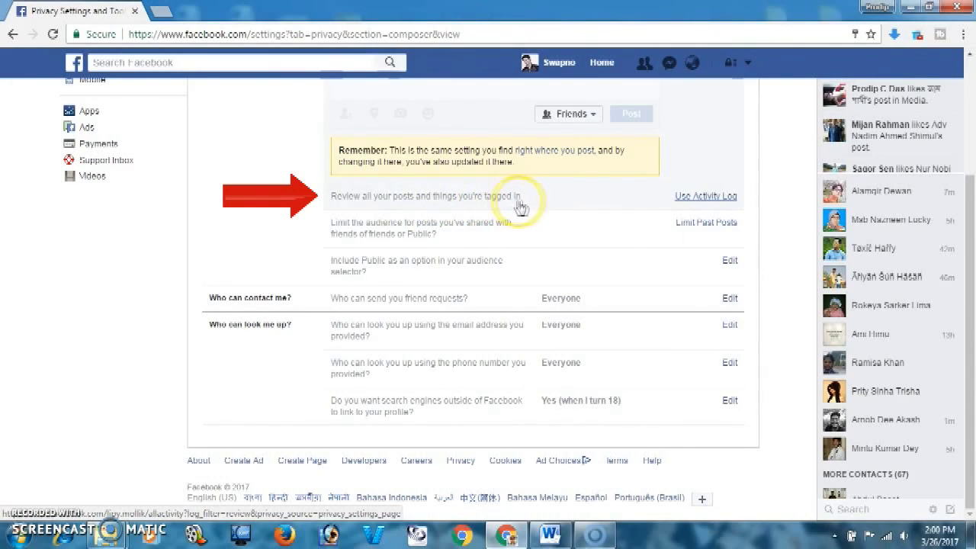
{"action": "left_click", "coordinate": [717, 197]}
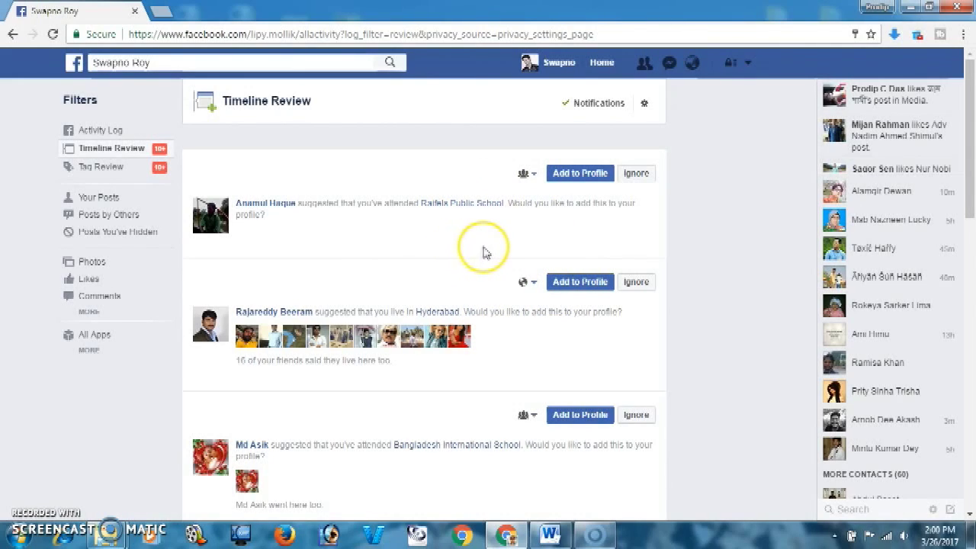
{"action": "scroll", "coordinate": [647, 305], "scroll_direction": "down", "scroll_amount": 2}
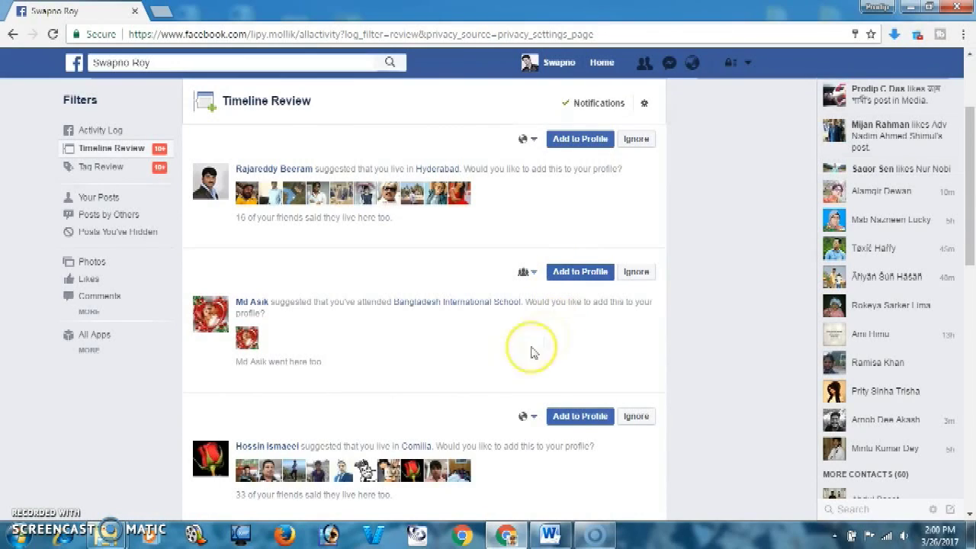
{"action": "left_click", "coordinate": [636, 274]}
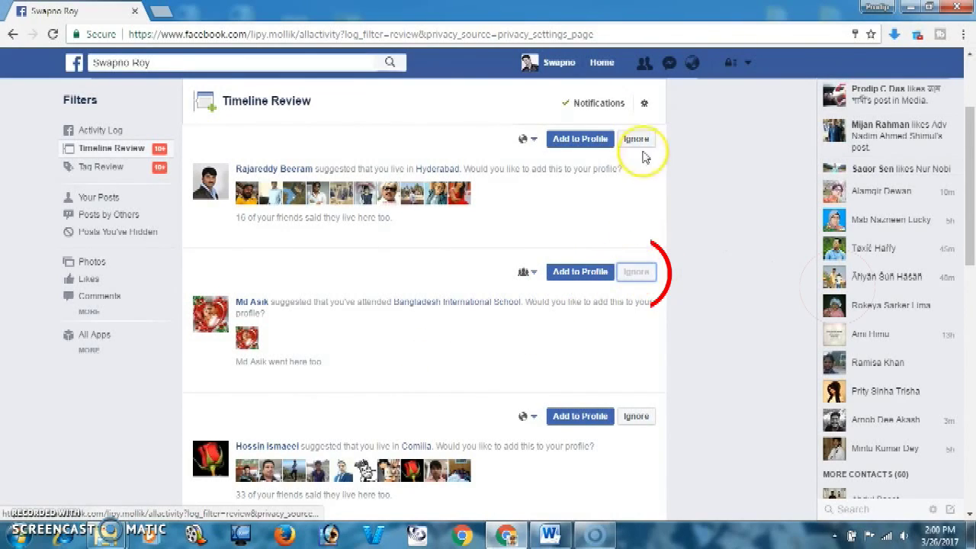
{"action": "left_click", "coordinate": [636, 139]}
{"action": "scroll", "coordinate": [676, 288], "scroll_direction": "up", "scroll_amount": 2}
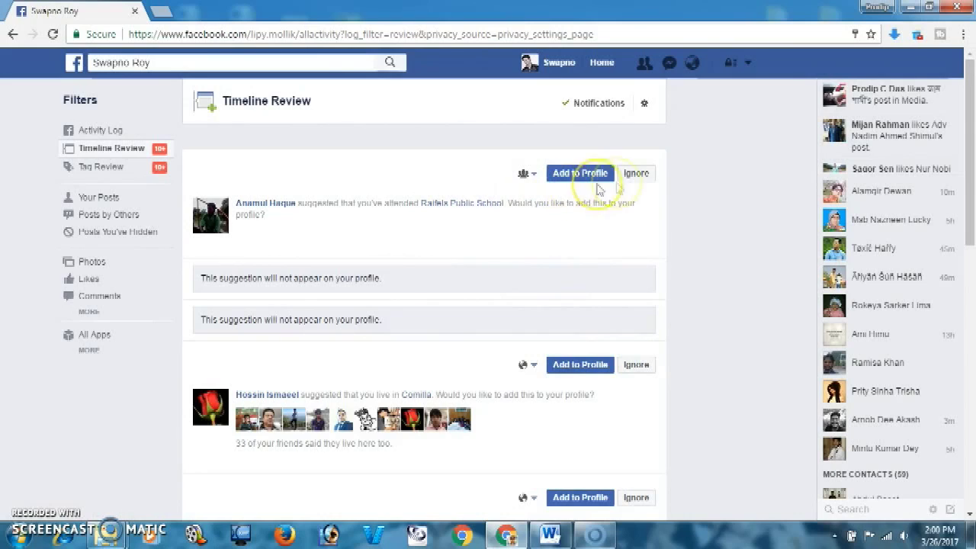
{"action": "left_click", "coordinate": [13, 36]}
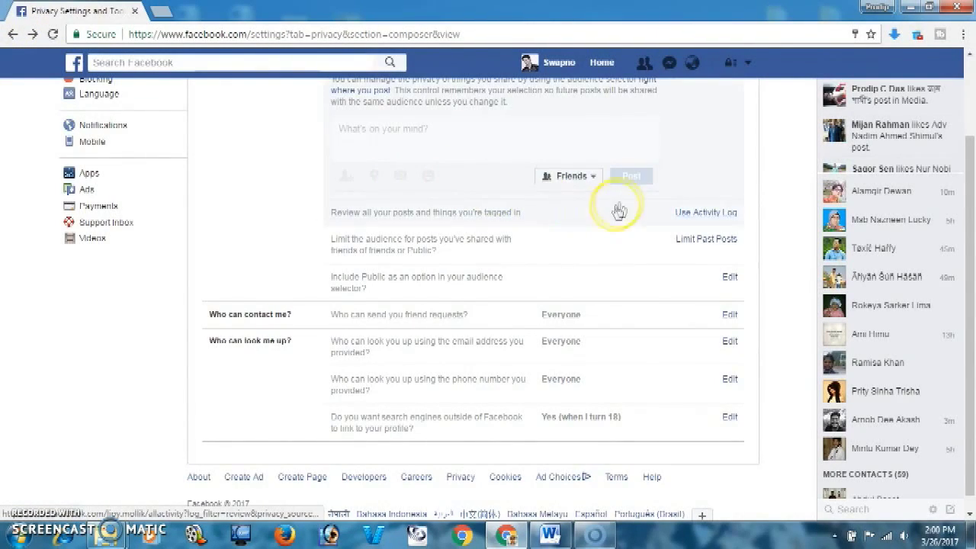
Apply Limit Old Posts so all old timeline posts become Friends-only.
{"action": "left_click", "coordinate": [698, 241]}
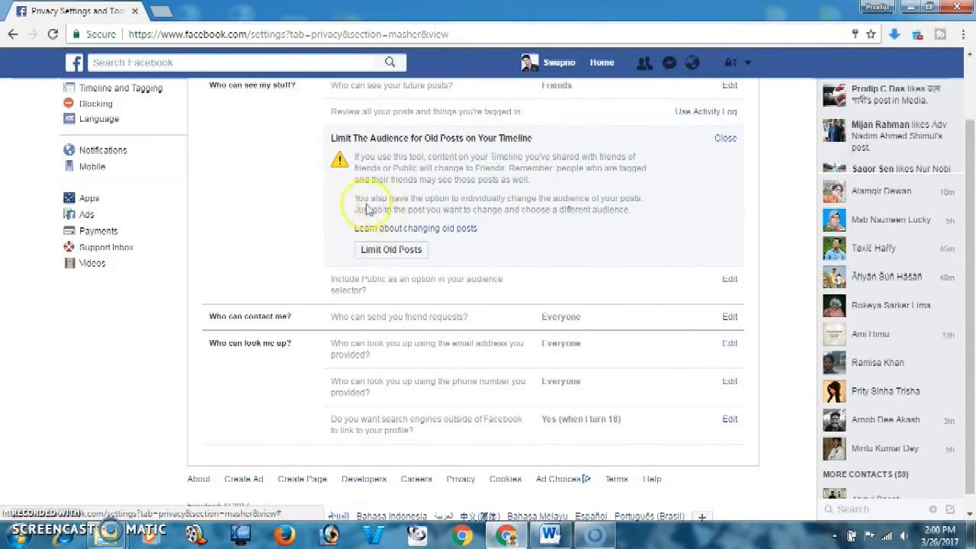
{"action": "left_click", "coordinate": [377, 253]}
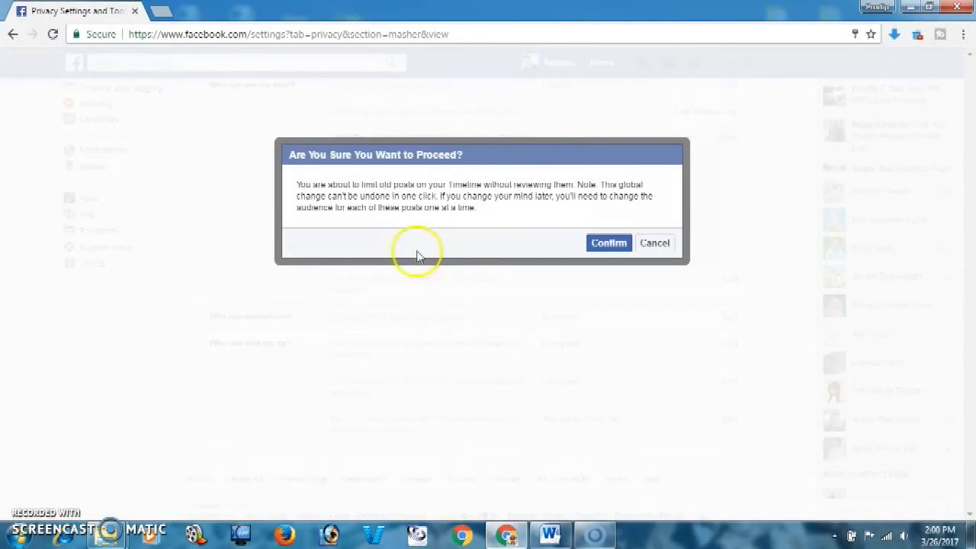
{"action": "left_click", "coordinate": [609, 244]}
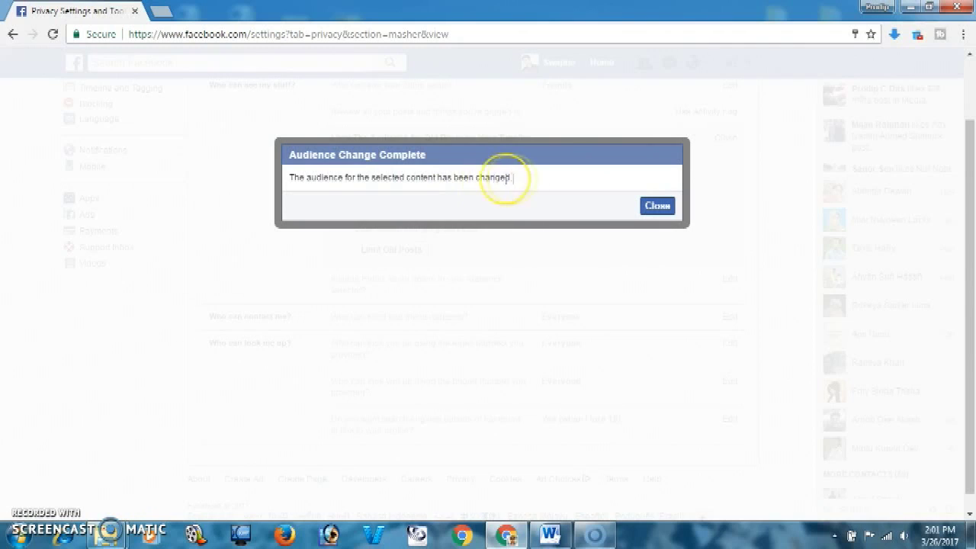
{"action": "left_click", "coordinate": [658, 207]}
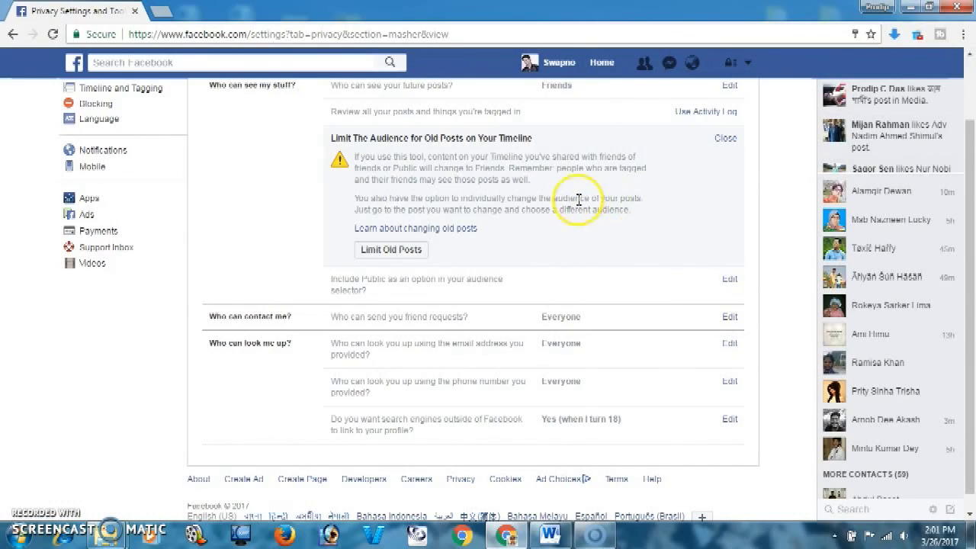
Choose Allow Posting to Public for the 'Include Public' audience selector option.
{"action": "scroll", "coordinate": [534, 221], "scroll_direction": "down", "scroll_amount": 1}
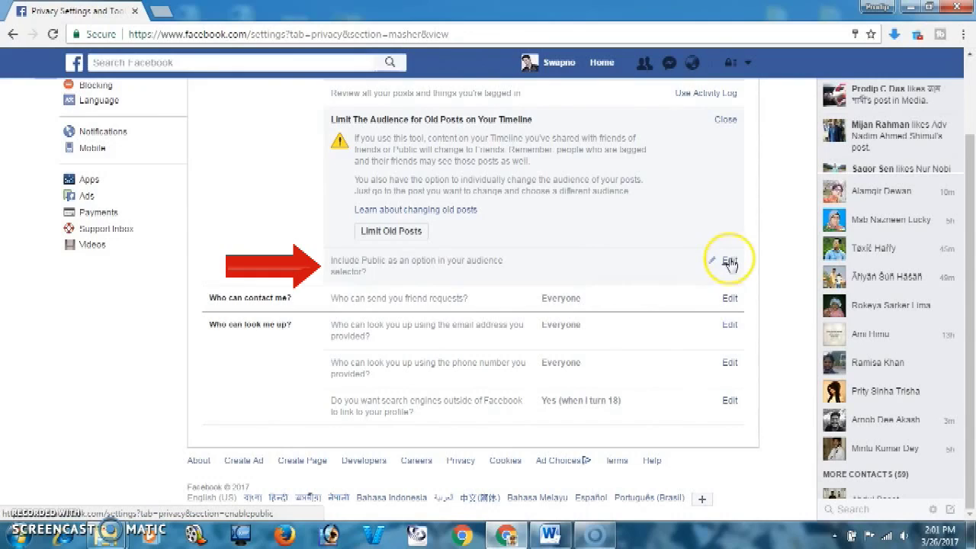
{"action": "left_click", "coordinate": [679, 257]}
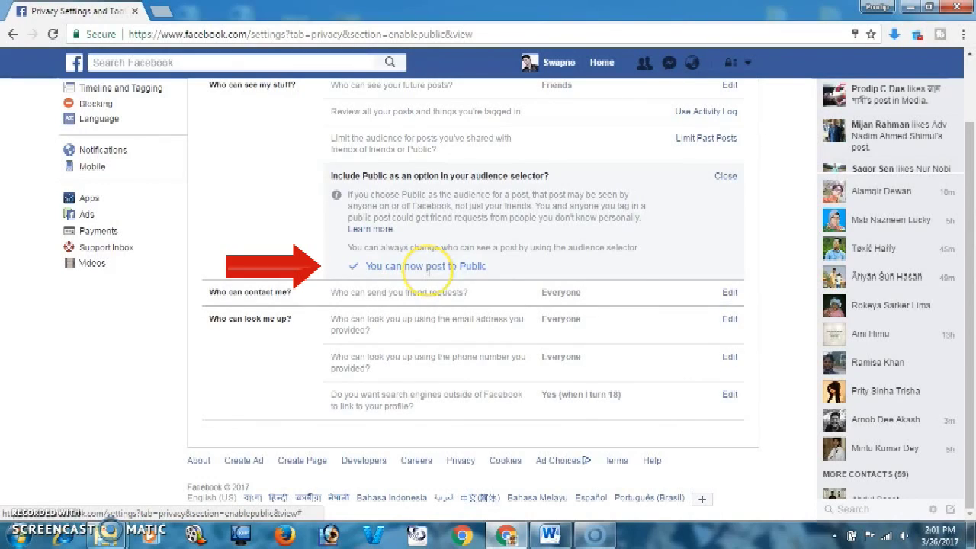
{"action": "left_click", "coordinate": [412, 266]}
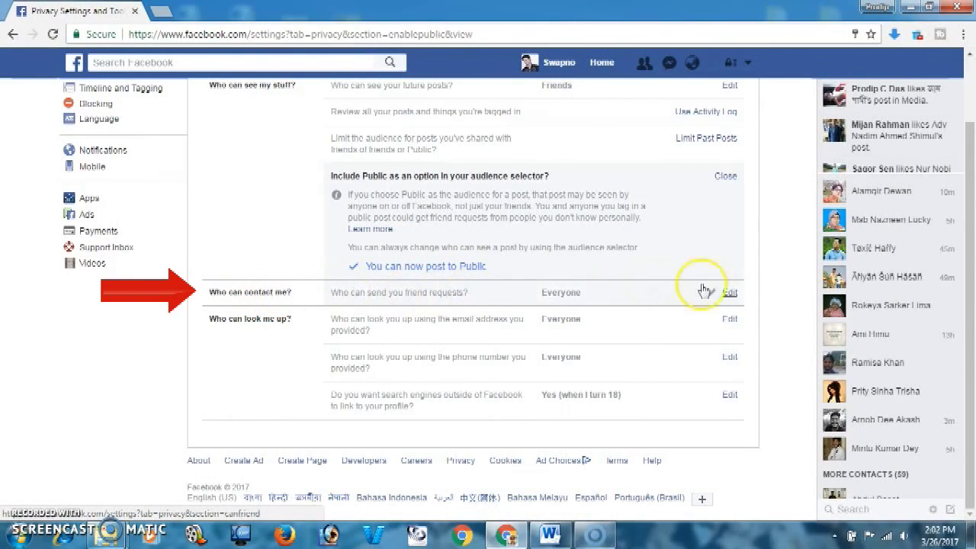
Change 'Who can send you friend requests?' from Everyone to Friends of friends.
{"action": "left_click", "coordinate": [728, 294]}
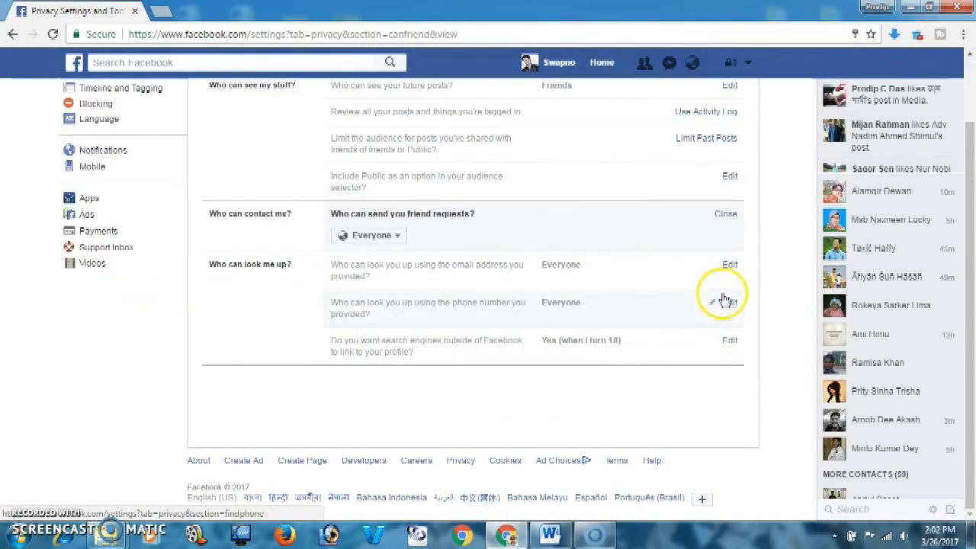
{"action": "left_click", "coordinate": [396, 236]}
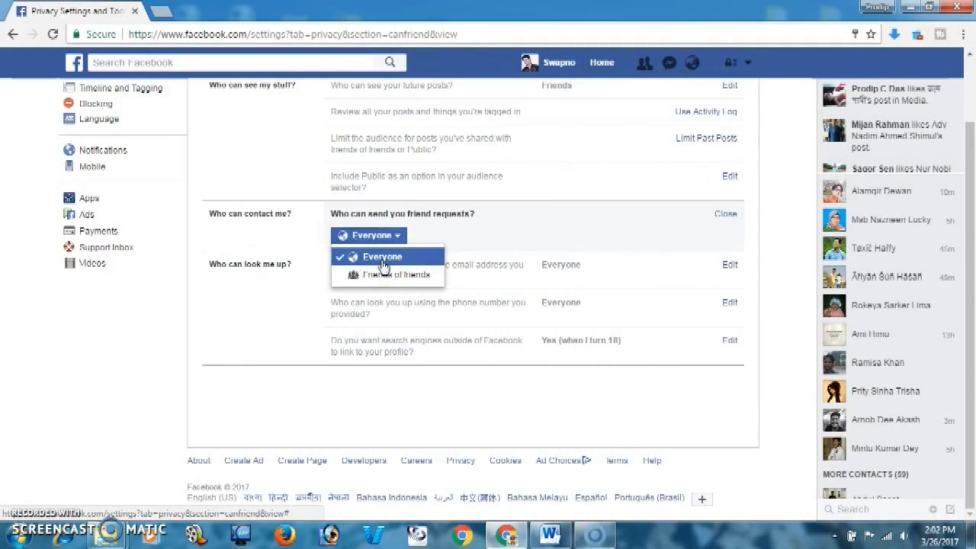
{"action": "left_click", "coordinate": [388, 275]}
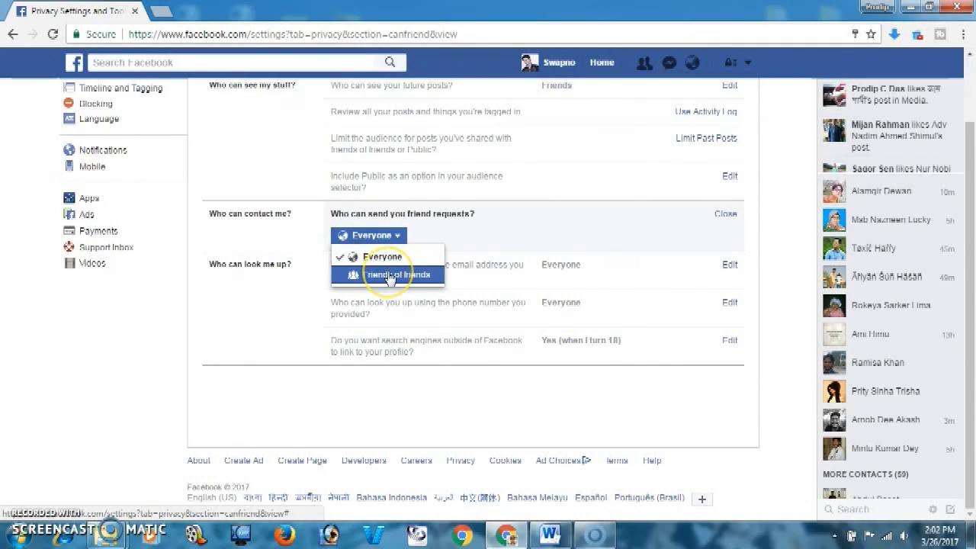
{"action": "left_click", "coordinate": [424, 279]}
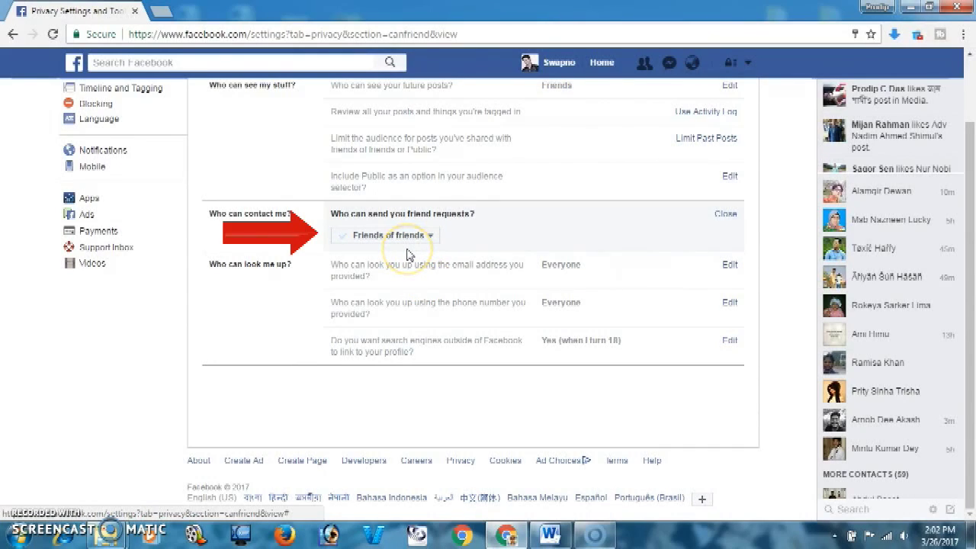
{"action": "left_click", "coordinate": [405, 254]}
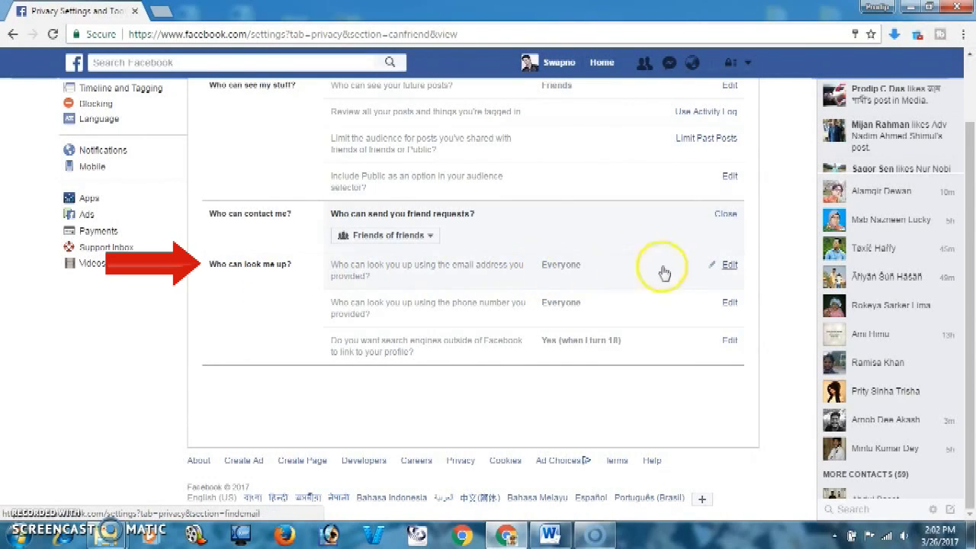
Change email address lookup from Everyone to Friends.
{"action": "left_click", "coordinate": [730, 267]}
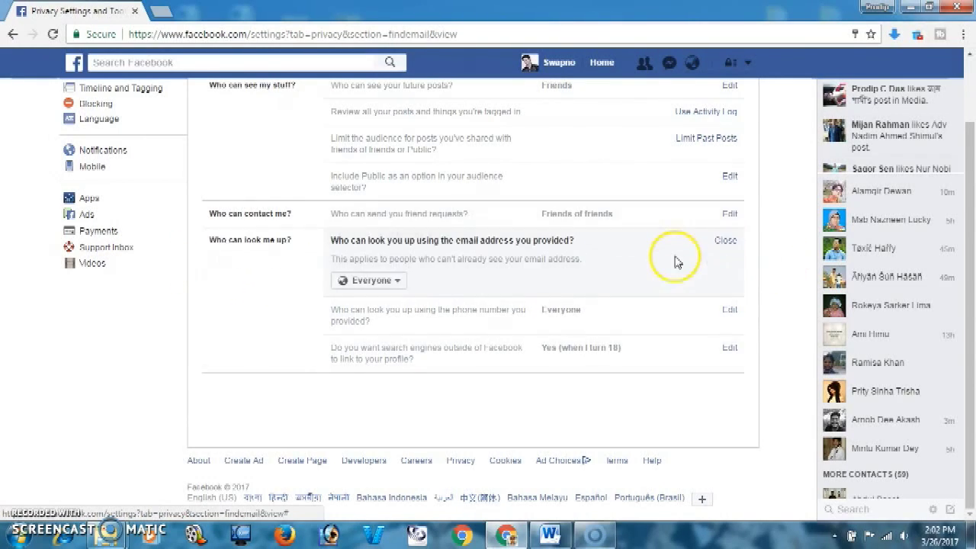
{"action": "left_click", "coordinate": [393, 286]}
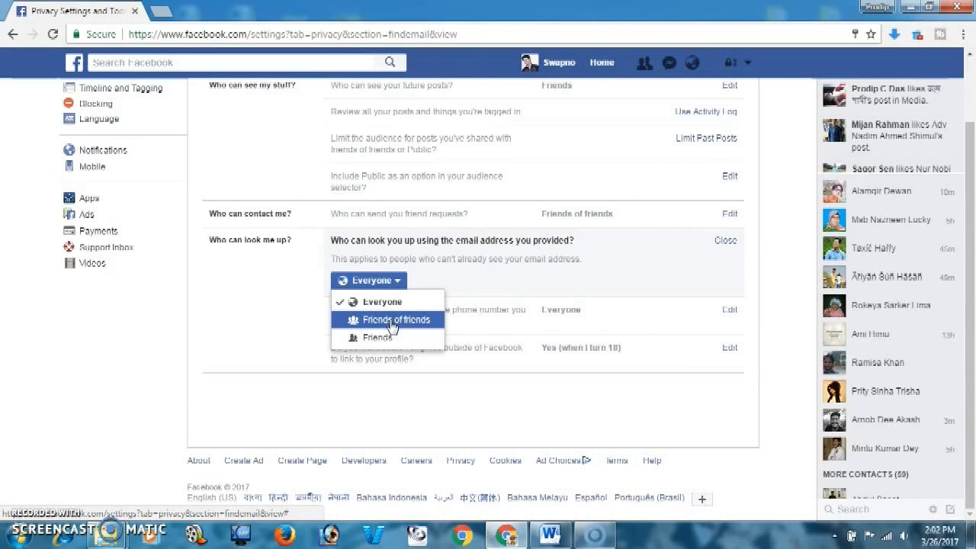
{"action": "left_click", "coordinate": [392, 324]}
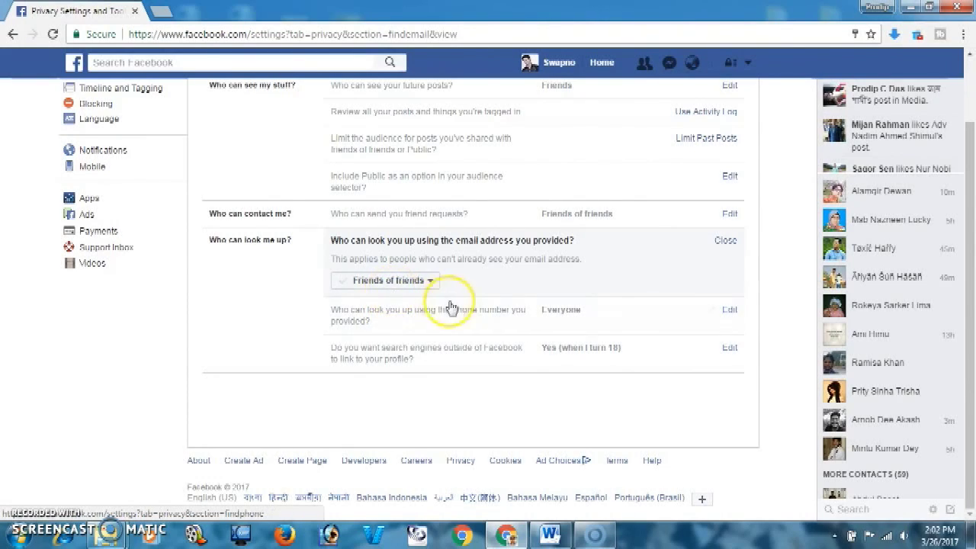
{"action": "left_click", "coordinate": [429, 284]}
{"action": "left_click", "coordinate": [398, 338]}
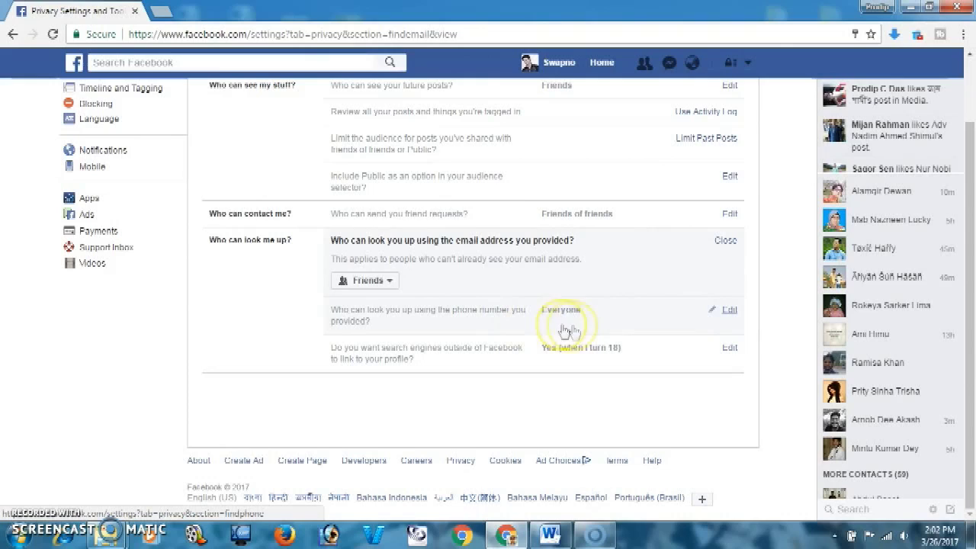
{"action": "left_click", "coordinate": [731, 311]}
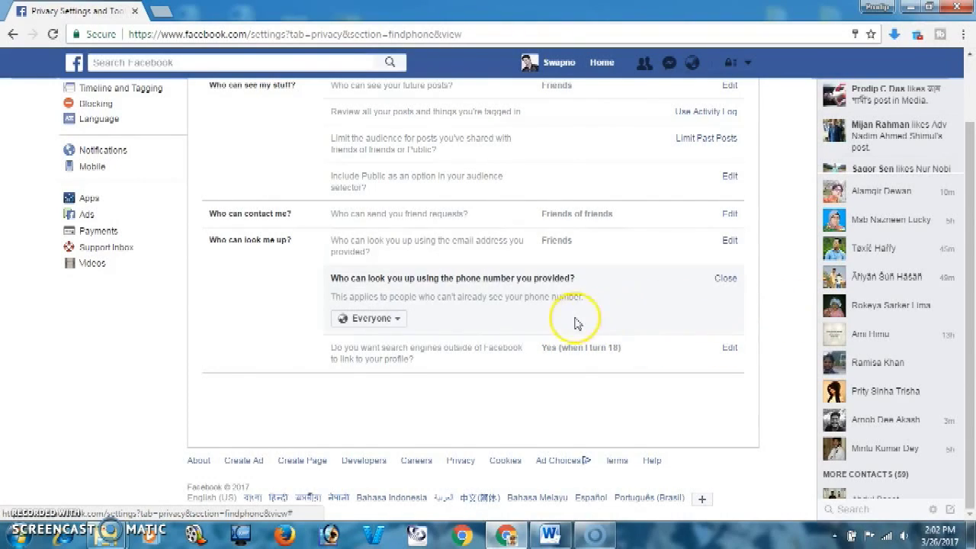
Set phone number lookup audience from Everyone to Friends.
{"action": "left_click", "coordinate": [371, 318]}
{"action": "left_click", "coordinate": [385, 376]}
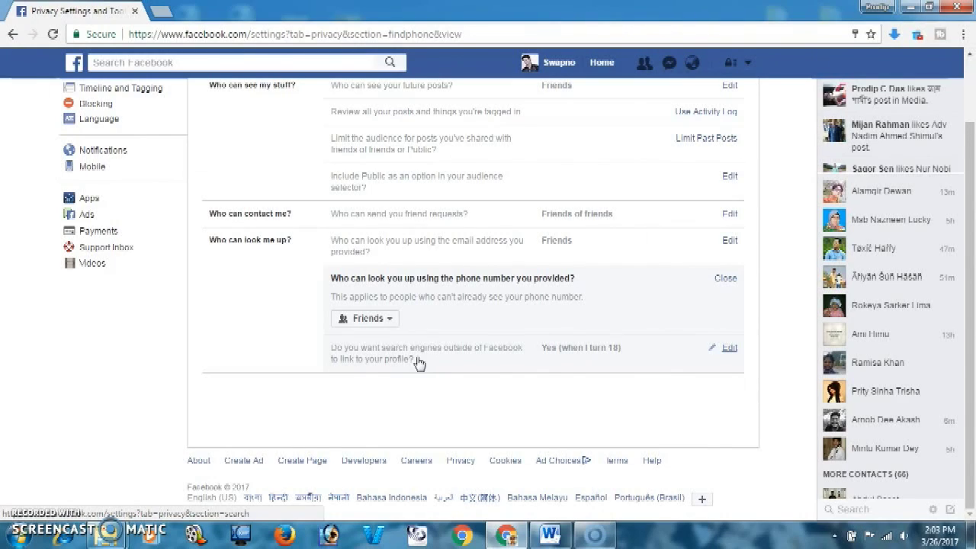
Uncheck 'Enable when I turn 18' for search engine linking and confirm Turn Off.
{"action": "left_click", "coordinate": [730, 351]}
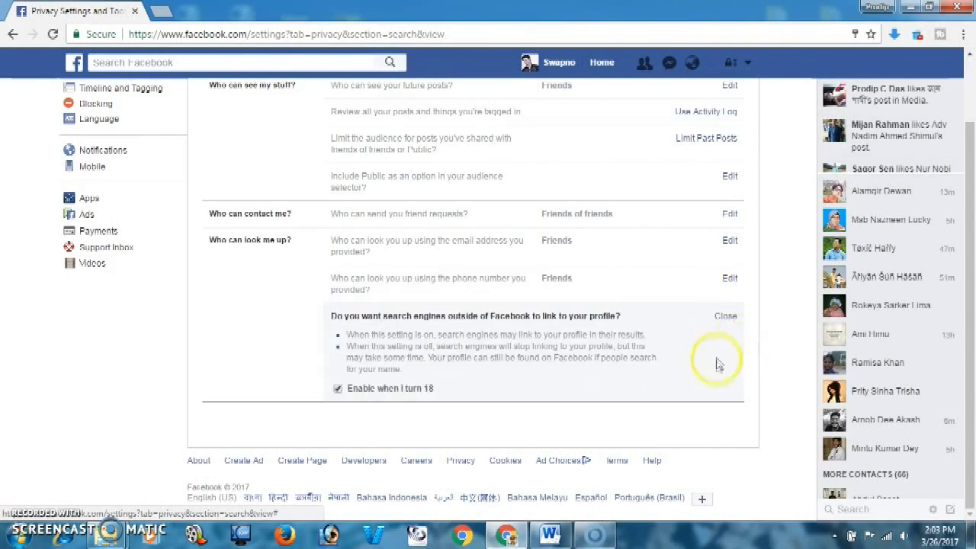
{"action": "left_click", "coordinate": [338, 390]}
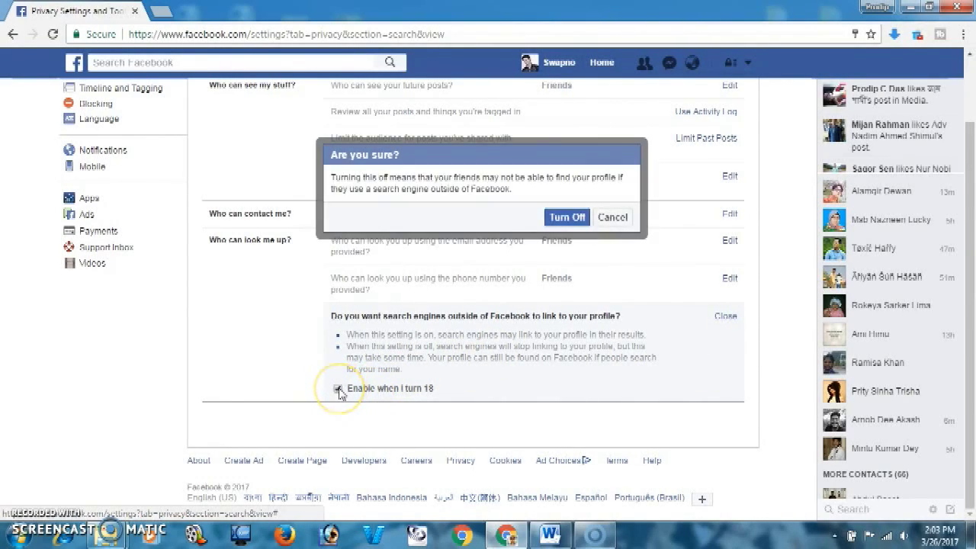
{"action": "left_click", "coordinate": [565, 219]}
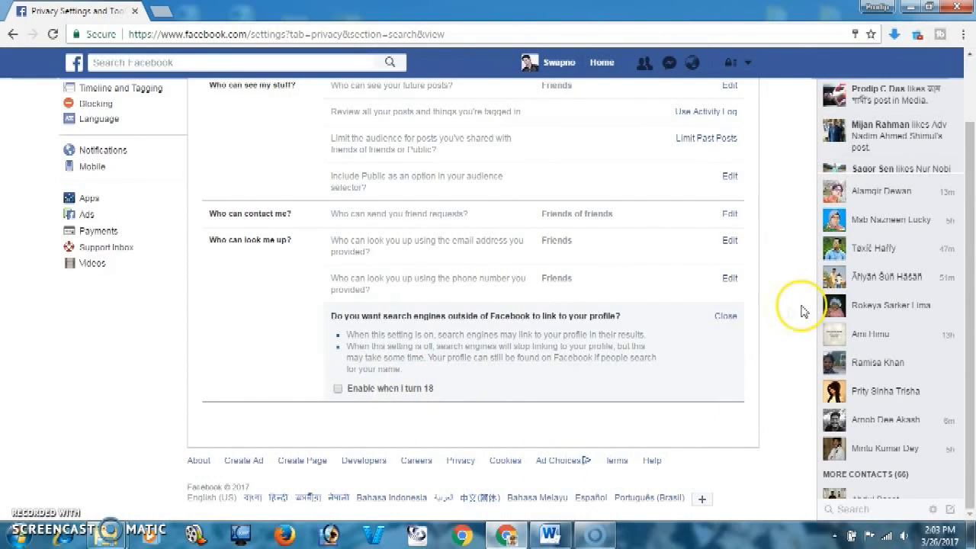
{"action": "scroll", "coordinate": [801, 278], "scroll_direction": "up", "scroll_amount": 1}
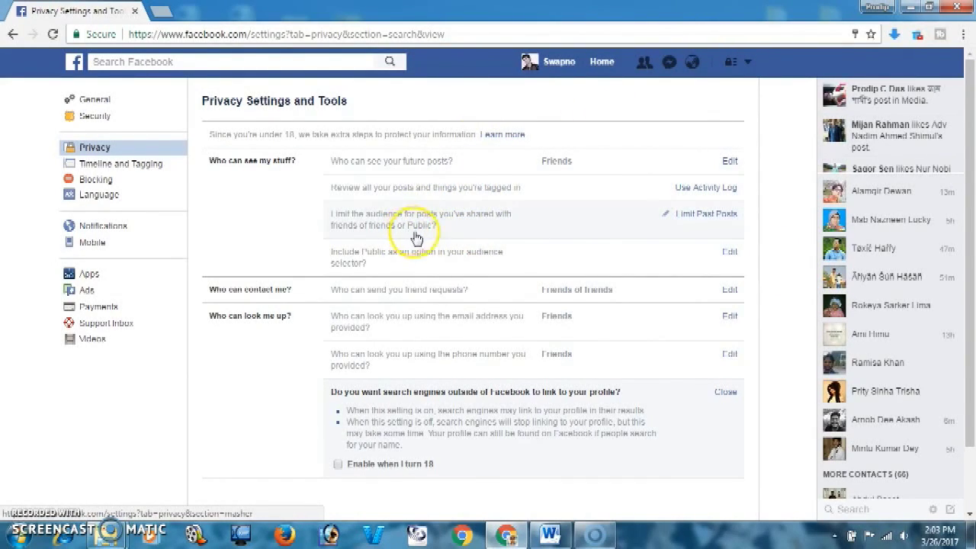
In Timeline and Tagging settings, review 'Who can post on your Timeline?' and leave it at Friends.
{"action": "left_click", "coordinate": [131, 172]}
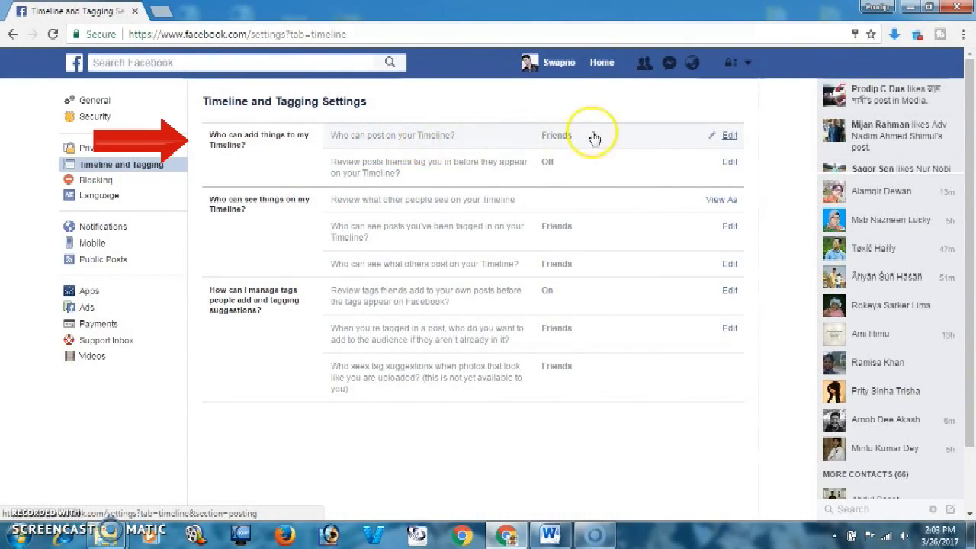
{"action": "left_click", "coordinate": [728, 137]}
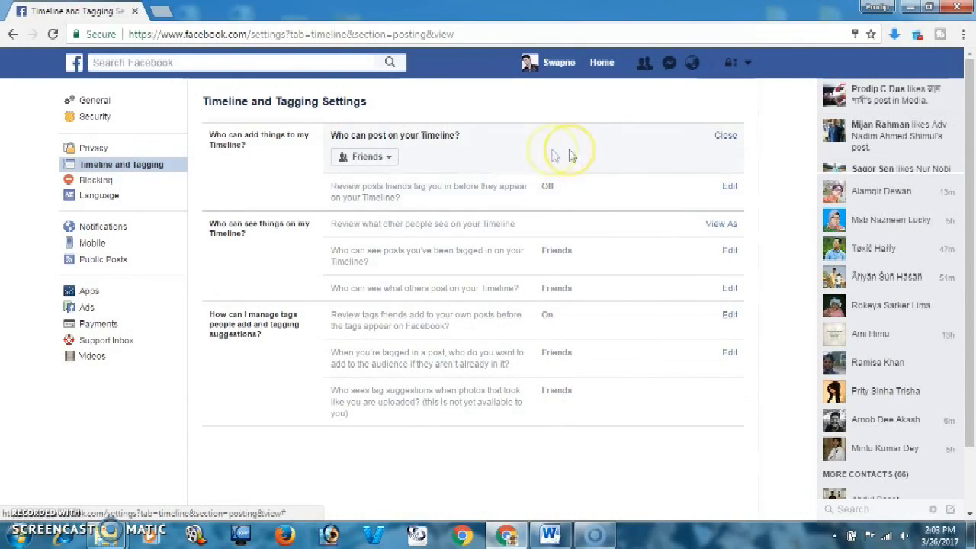
{"action": "left_click", "coordinate": [379, 161]}
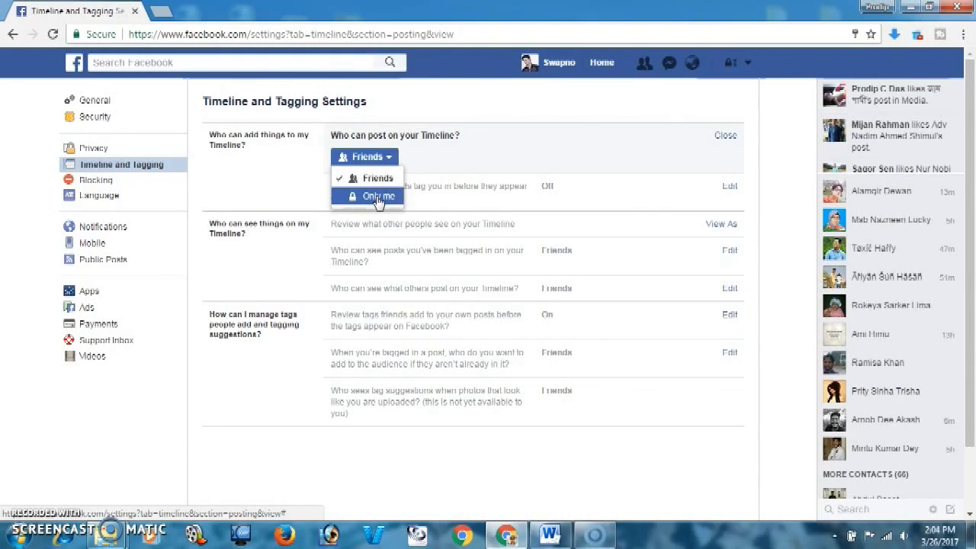
{"action": "left_click", "coordinate": [784, 135]}
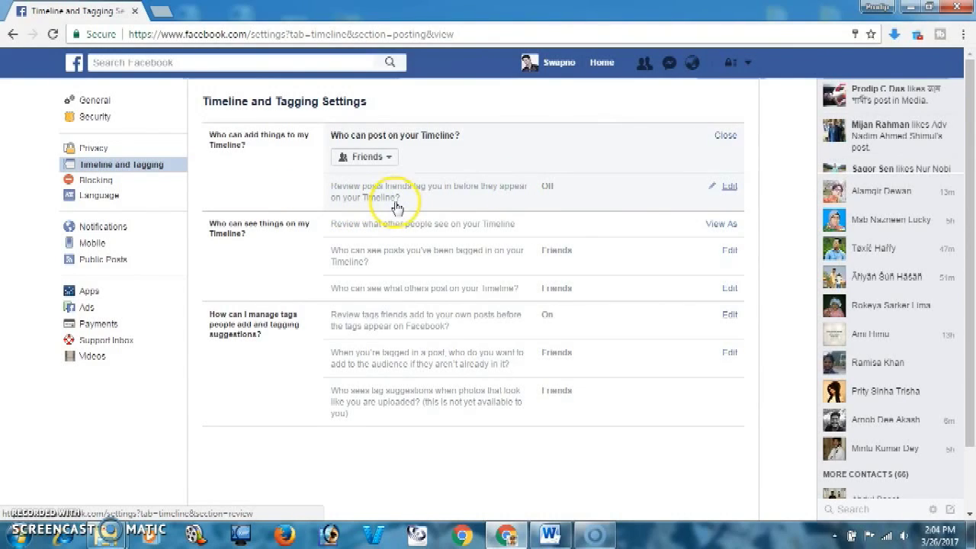
Switch 'Review posts friends tag you in' from Disabled to Enabled.
{"action": "left_click", "coordinate": [727, 186]}
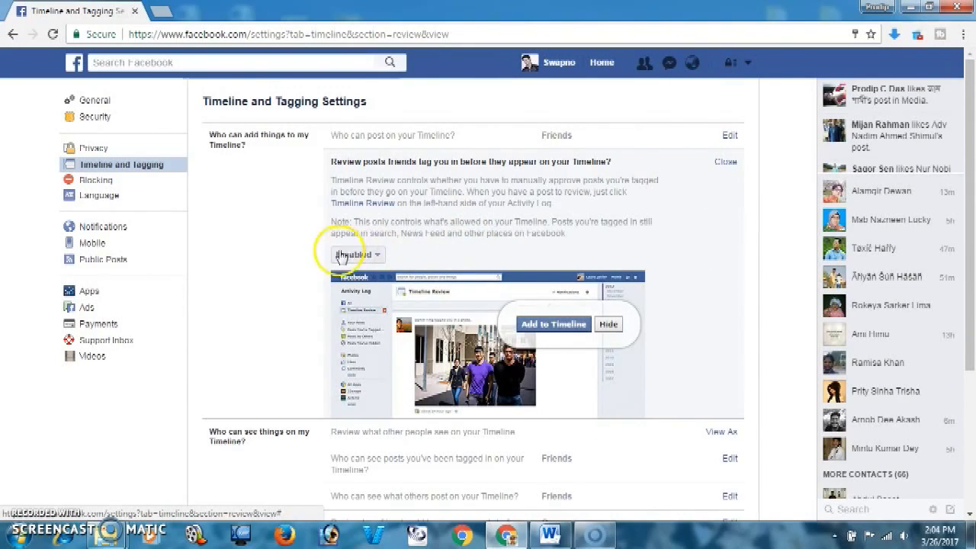
{"action": "left_click", "coordinate": [365, 258]}
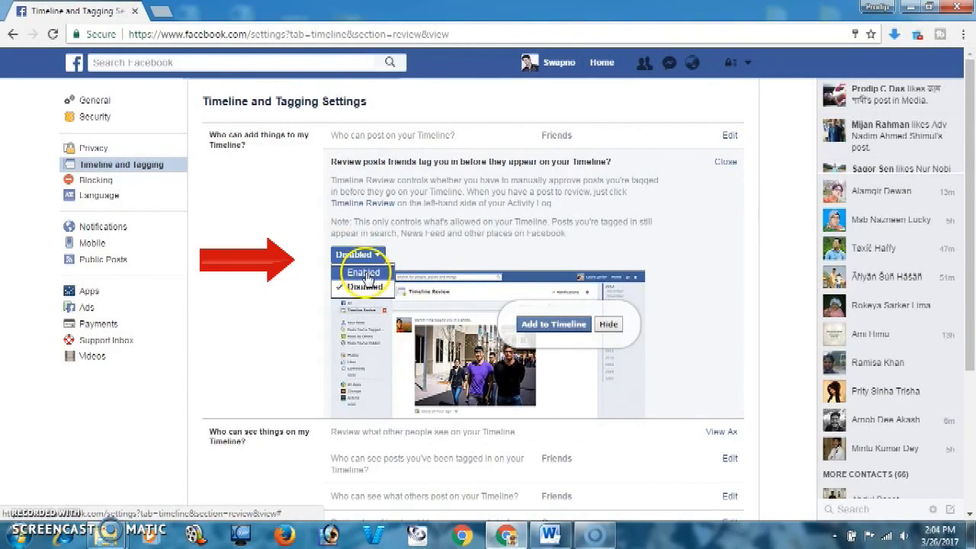
{"action": "left_click", "coordinate": [364, 273]}
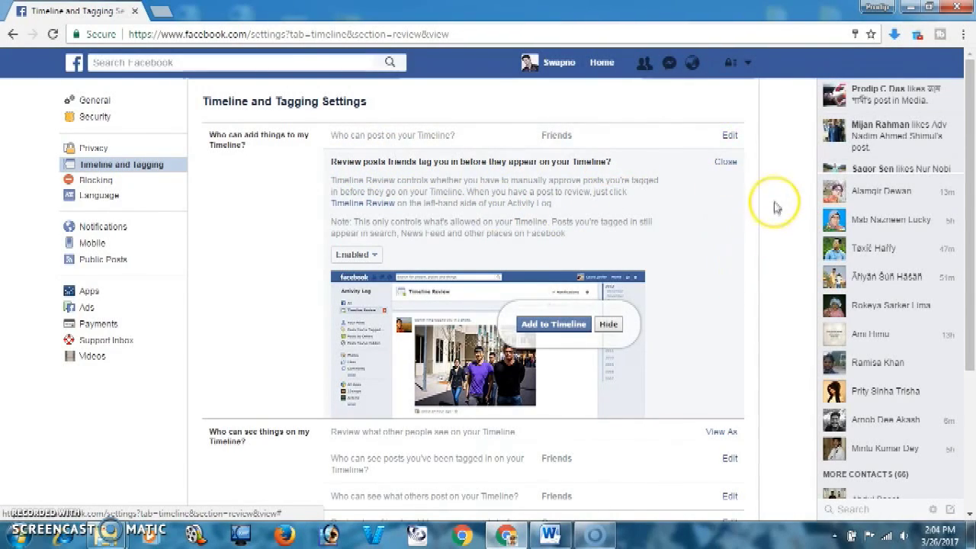
{"action": "scroll", "coordinate": [774, 206], "scroll_direction": "down", "scroll_amount": 2}
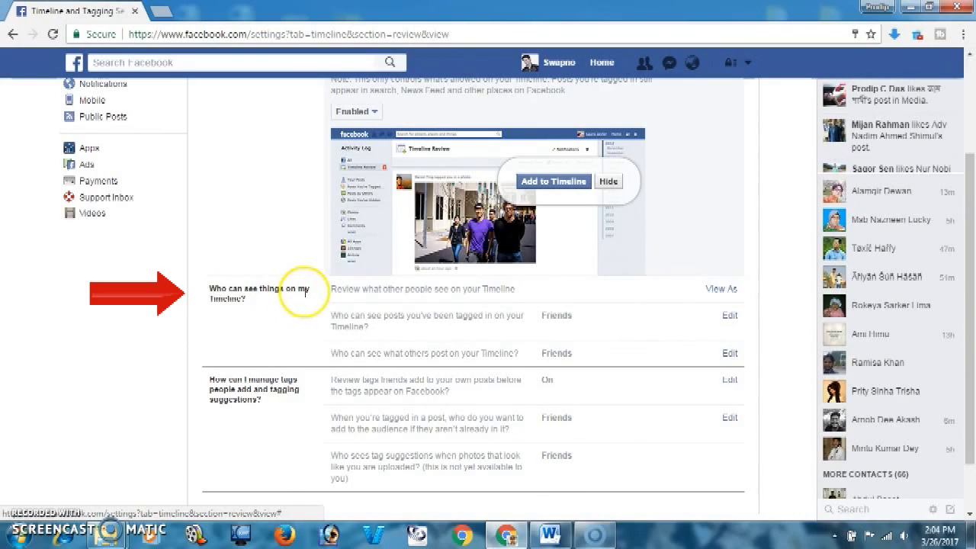
Set who can see posts you're tagged in on your Timeline to Only me.
{"action": "left_click", "coordinate": [730, 318]}
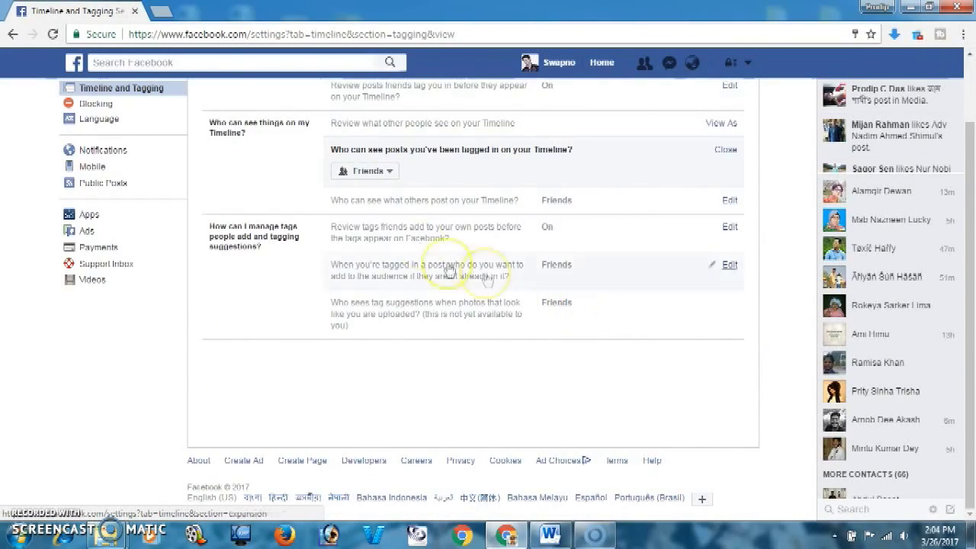
{"action": "left_click", "coordinate": [390, 180]}
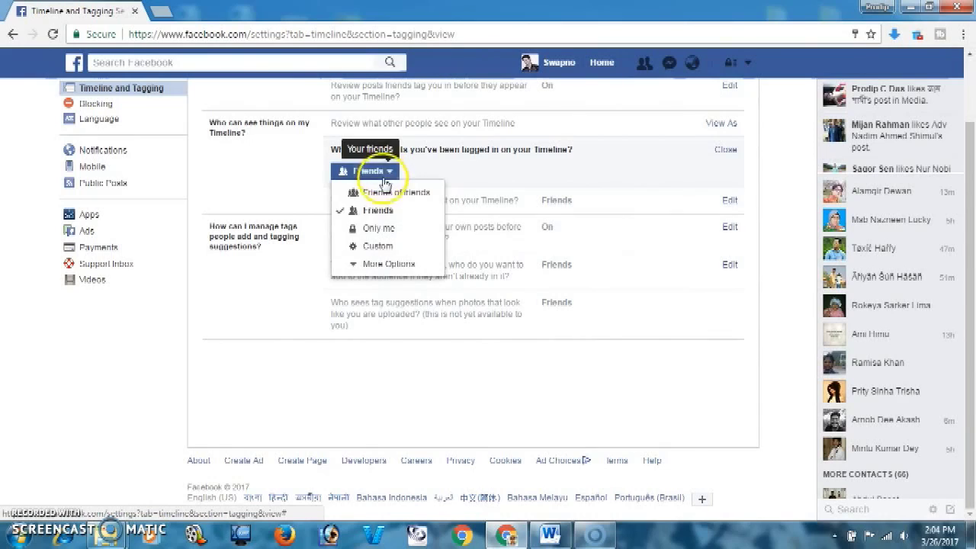
{"action": "left_click", "coordinate": [370, 231]}
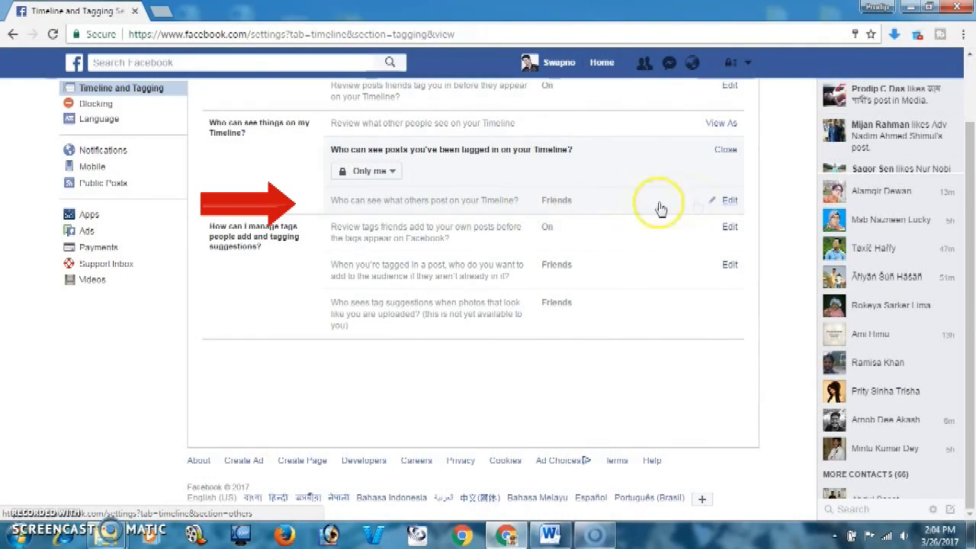
Set who can see what others post on your Timeline to Only me.
{"action": "left_click", "coordinate": [583, 212]}
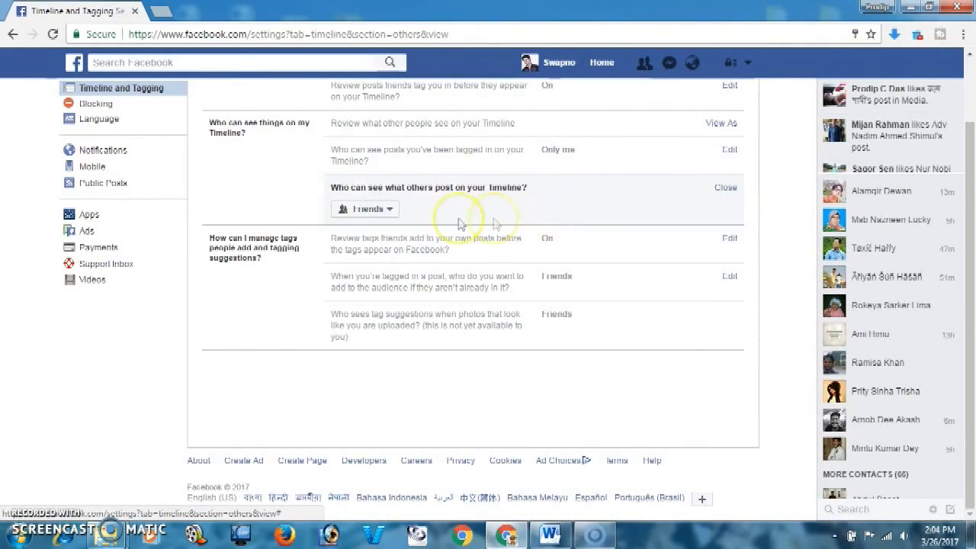
{"action": "left_click", "coordinate": [369, 209]}
{"action": "left_click", "coordinate": [371, 267]}
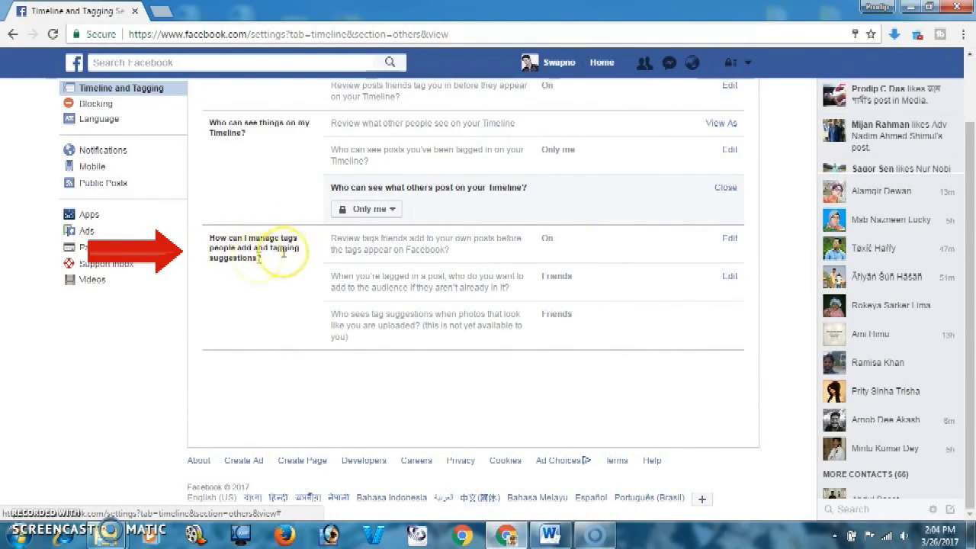
Keep review of tags friends add to your posts set to Enabled.
{"action": "left_click", "coordinate": [730, 238]}
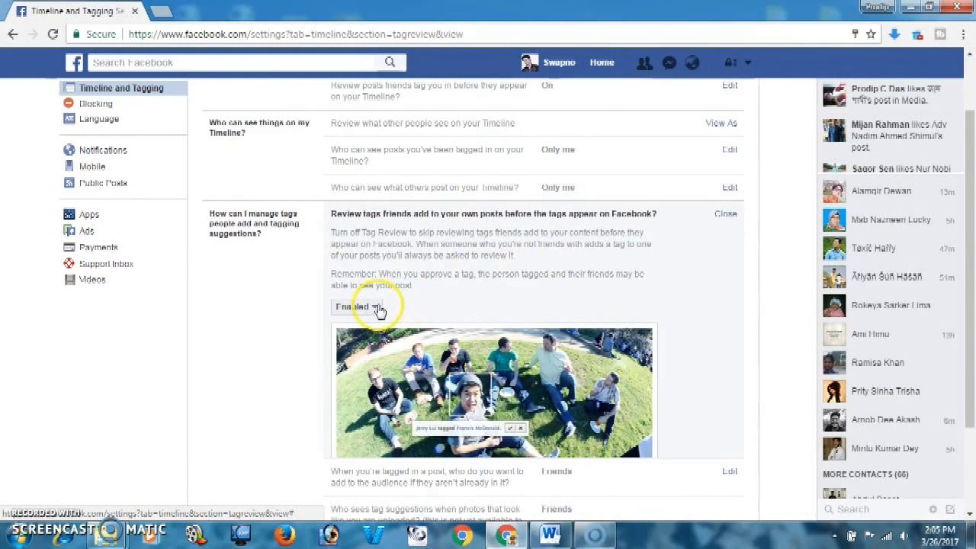
{"action": "left_click", "coordinate": [359, 309]}
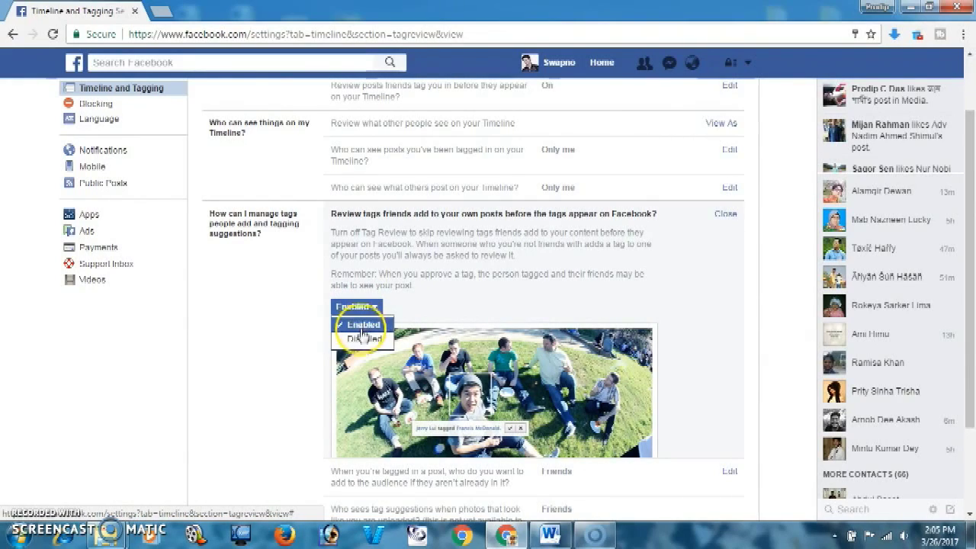
{"action": "left_click", "coordinate": [364, 324]}
{"action": "scroll", "coordinate": [526, 337], "scroll_direction": "down", "scroll_amount": 3}
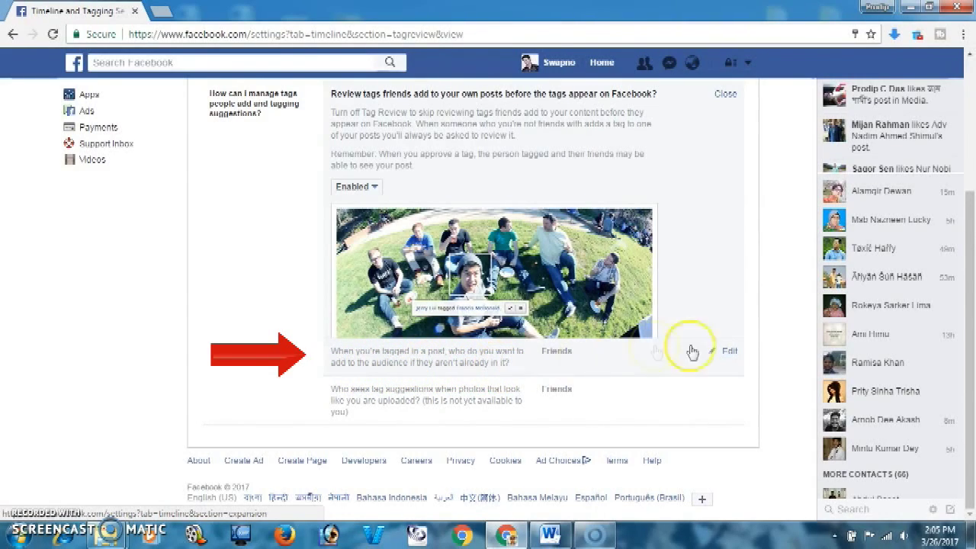
Change the audience added when you're tagged in a post from Friends to Only me.
{"action": "left_click", "coordinate": [728, 350]}
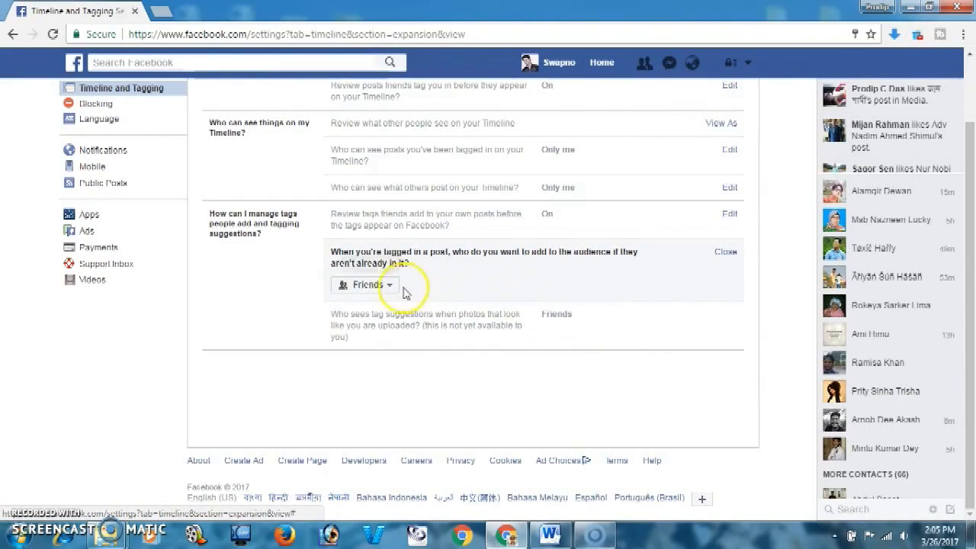
{"action": "left_click", "coordinate": [368, 286]}
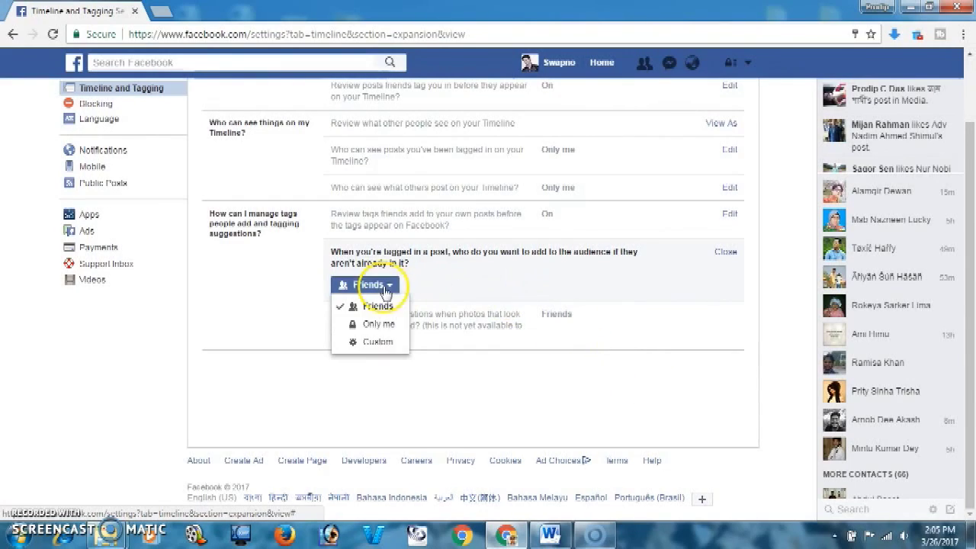
{"action": "left_click", "coordinate": [373, 325]}
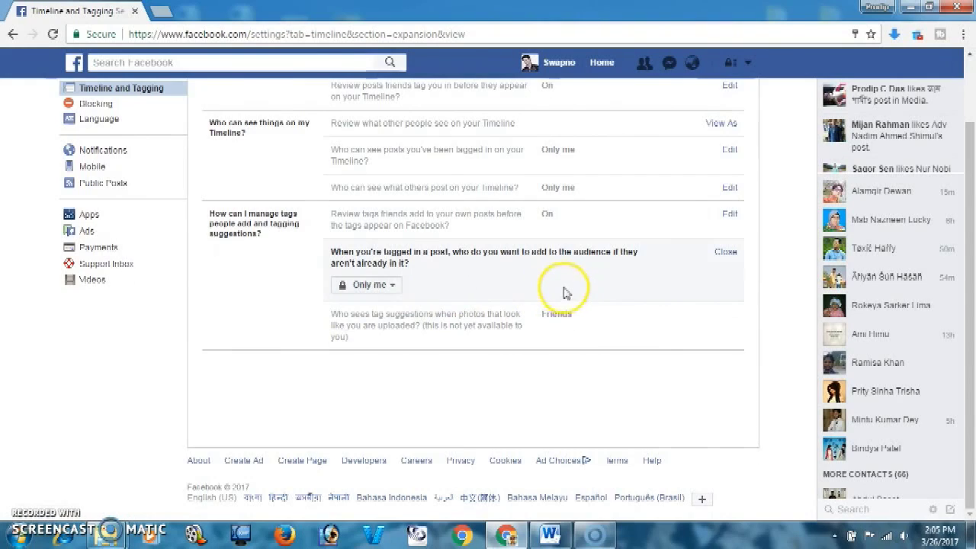
{"action": "scroll", "coordinate": [564, 293], "scroll_direction": "up", "scroll_amount": 1}
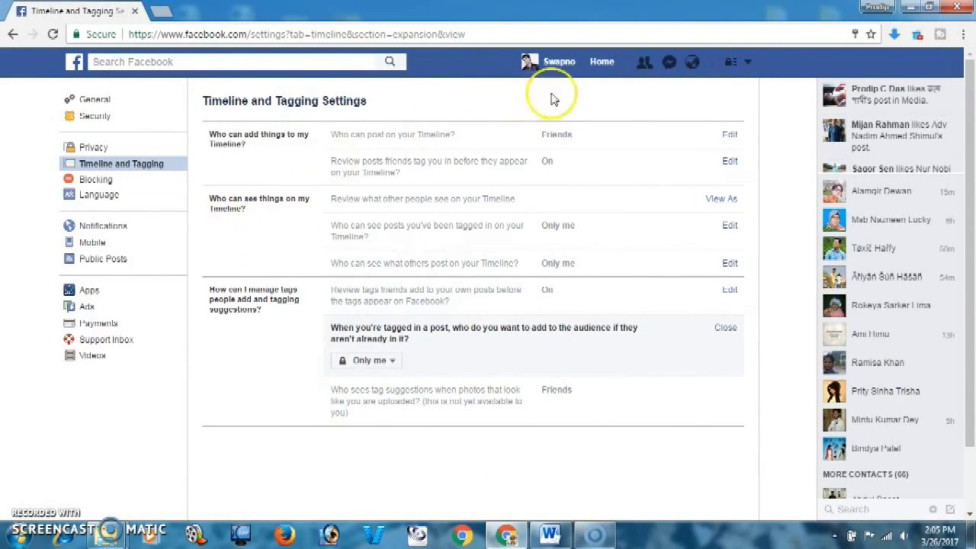
Go to your profile's Friends list.
{"action": "left_click", "coordinate": [555, 65]}
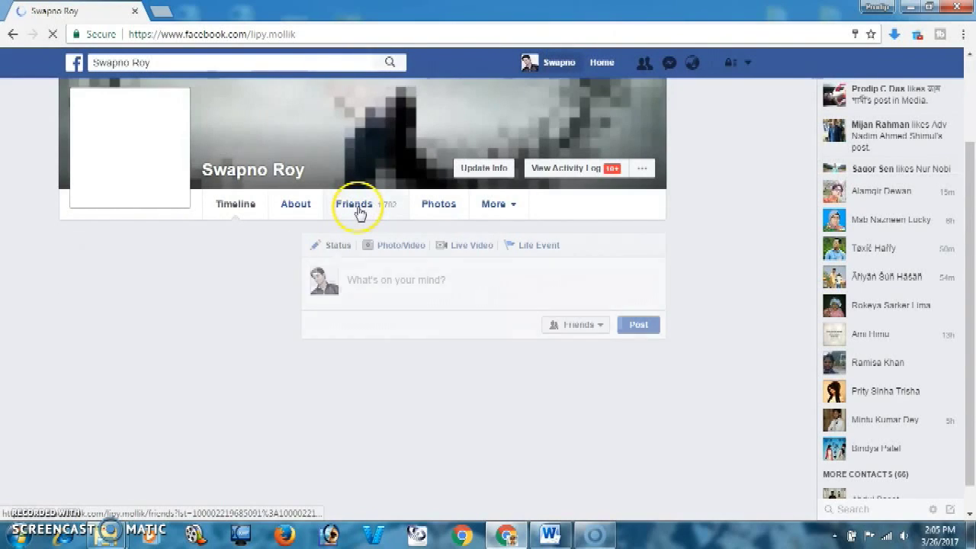
{"action": "left_click", "coordinate": [361, 213]}
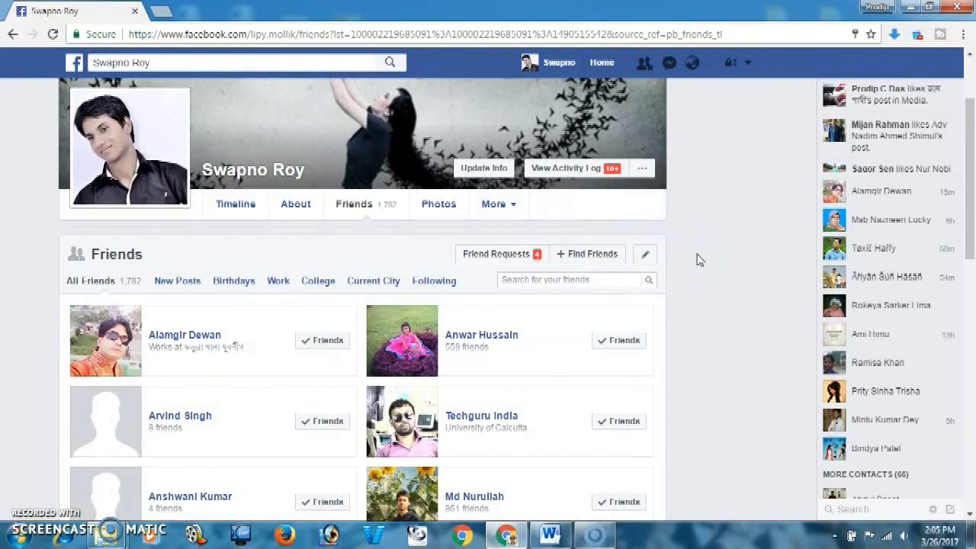
{"action": "scroll", "coordinate": [696, 260], "scroll_direction": "down", "scroll_amount": 1}
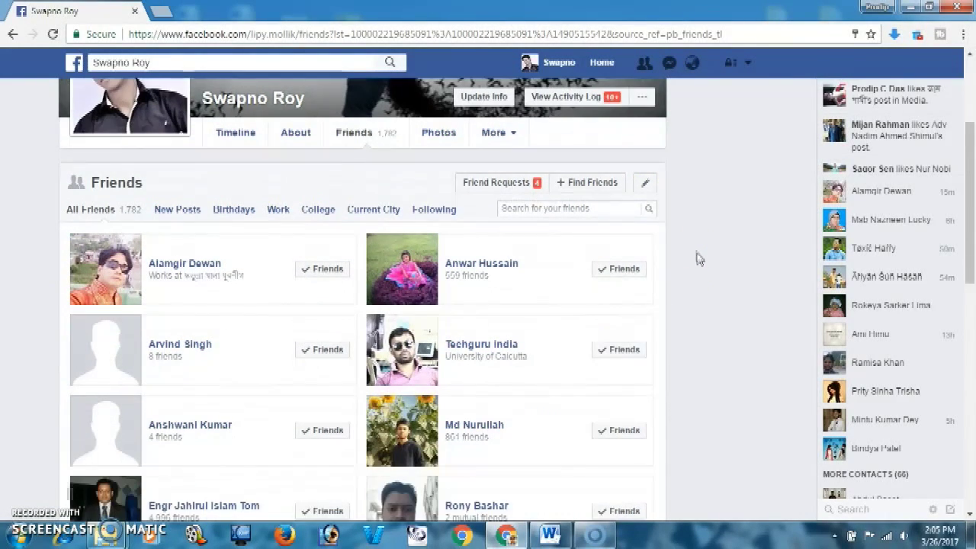
Set Friend List and Following privacy to Only me, save, and skip the profile preview.
{"action": "left_click", "coordinate": [647, 189]}
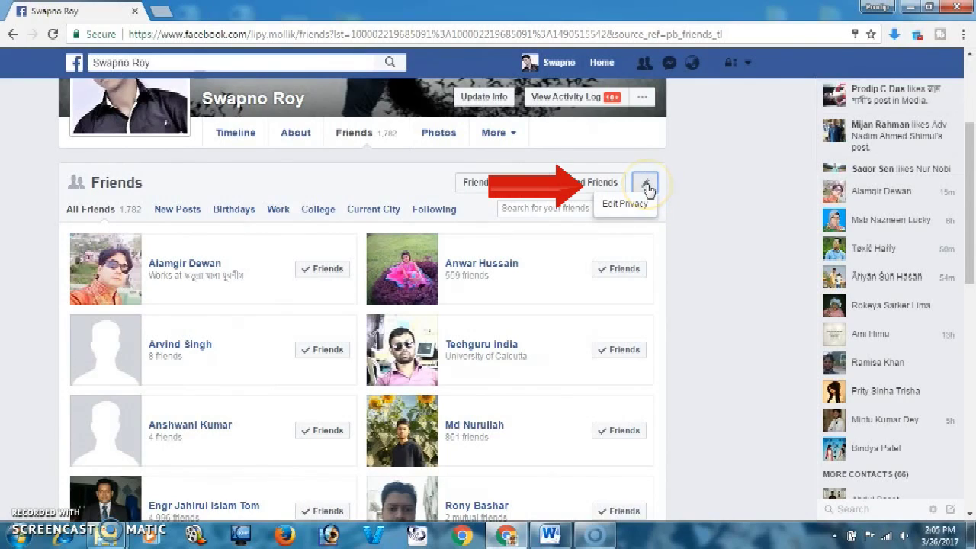
{"action": "left_click", "coordinate": [626, 205]}
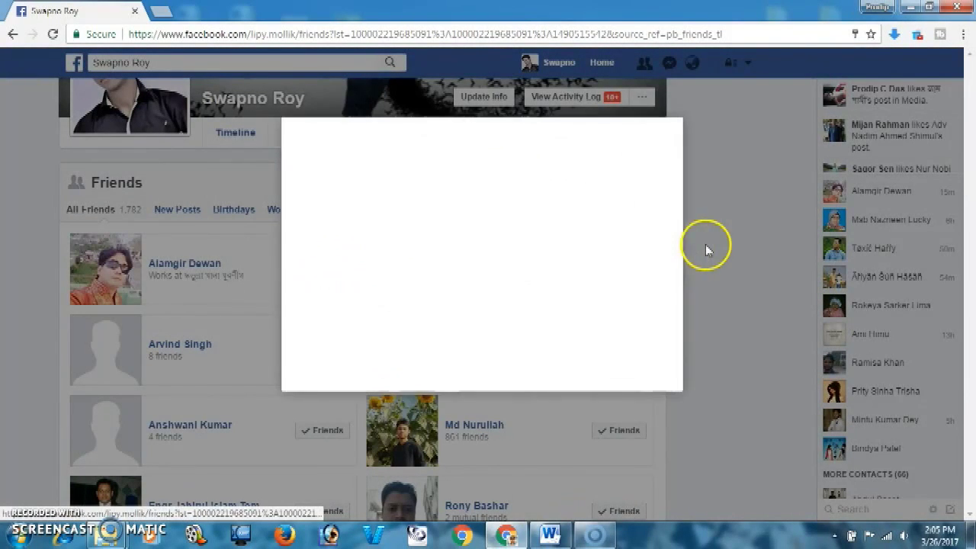
{"action": "left_click", "coordinate": [652, 184]}
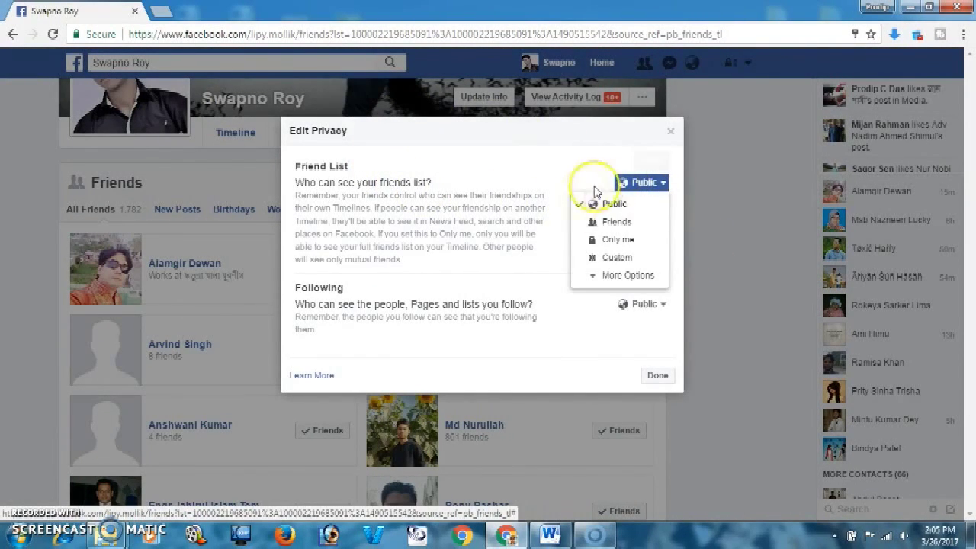
{"action": "left_click", "coordinate": [601, 241]}
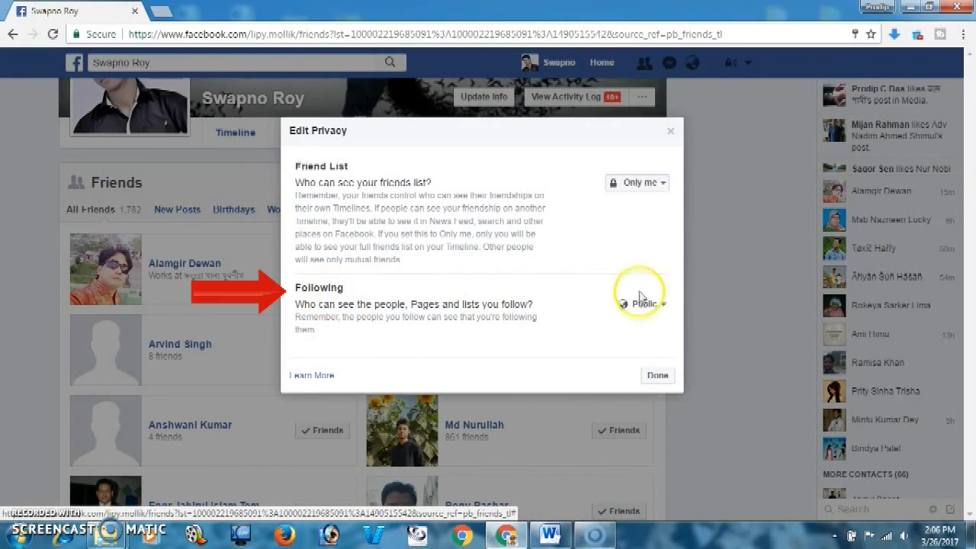
{"action": "left_click", "coordinate": [657, 307]}
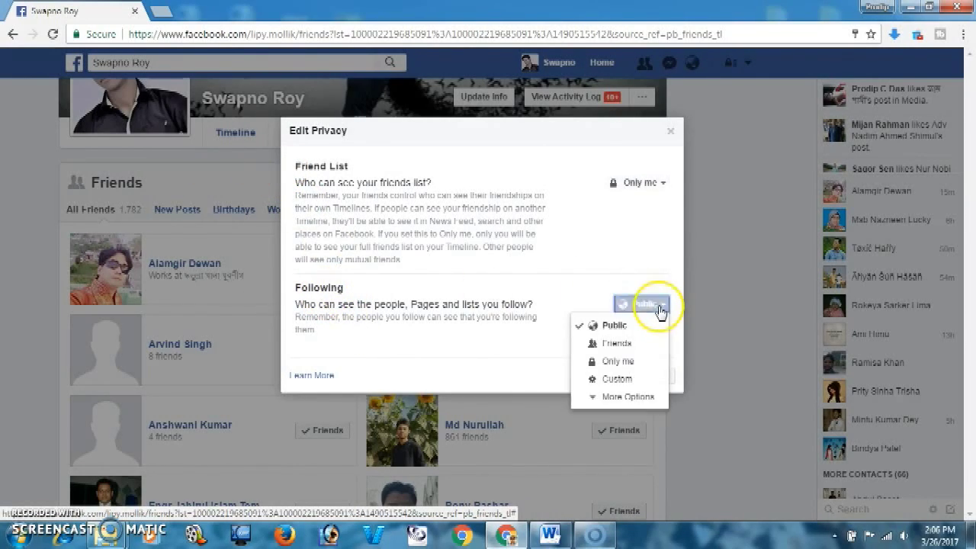
{"action": "left_click", "coordinate": [608, 361]}
{"action": "left_click", "coordinate": [653, 376]}
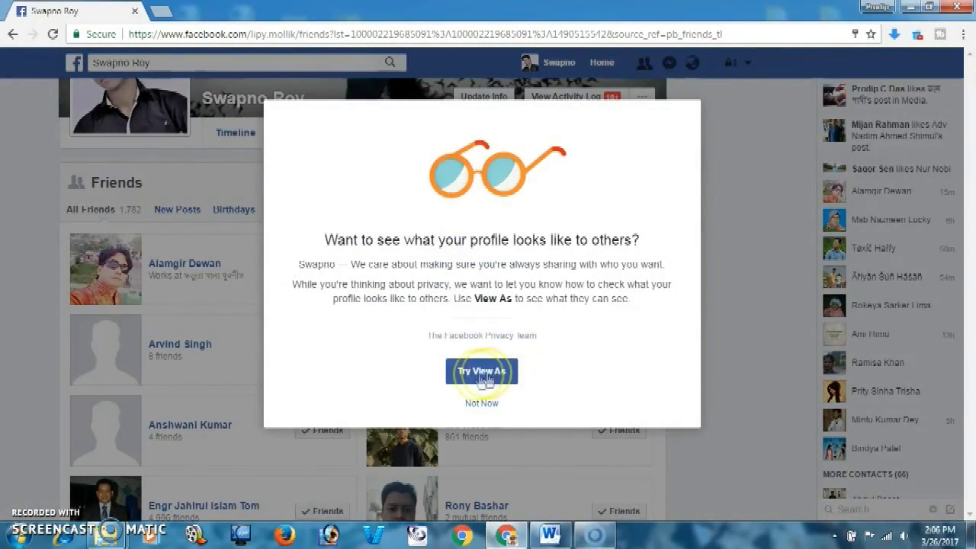
{"action": "left_click", "coordinate": [481, 403]}
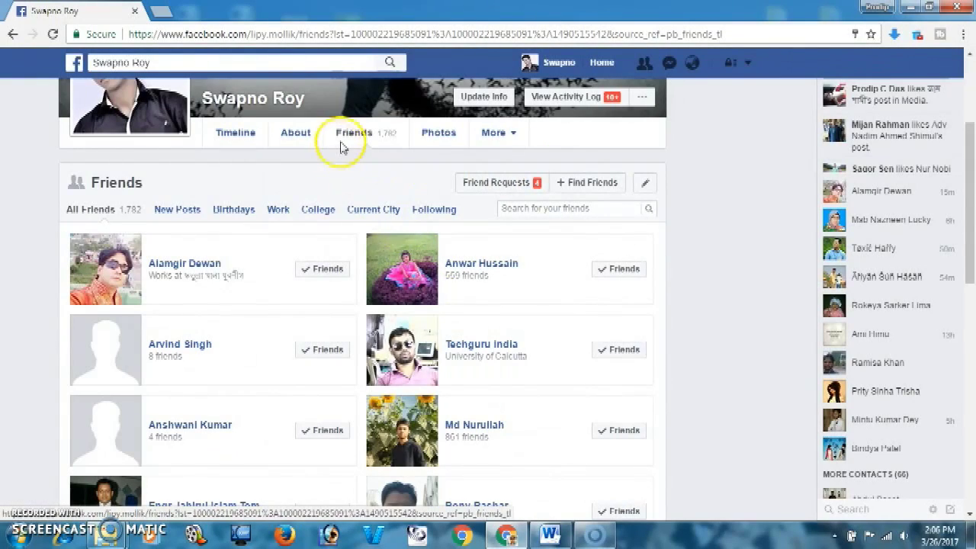
Browse the profile's Photos and Timeline, then open the About overview.
{"action": "left_click", "coordinate": [441, 137]}
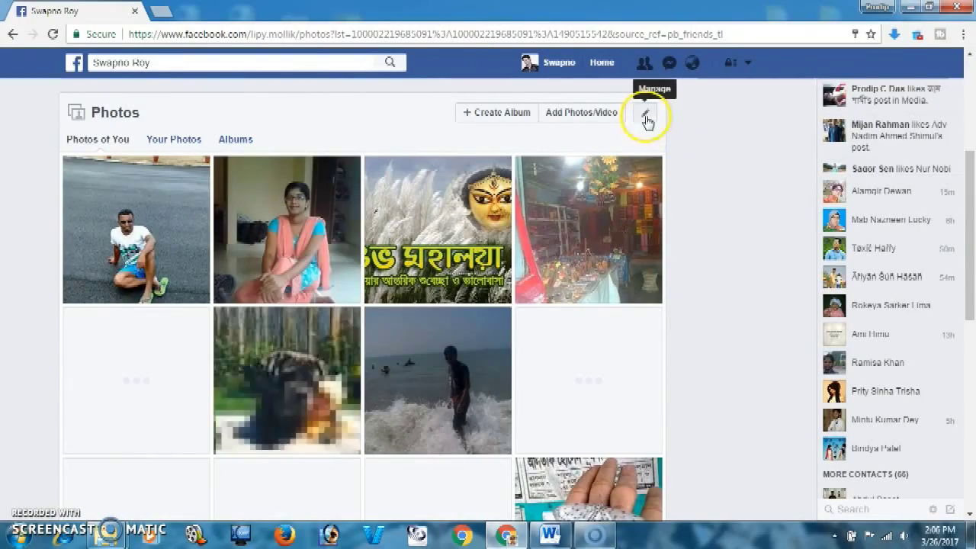
{"action": "scroll", "coordinate": [713, 210], "scroll_direction": "down", "scroll_amount": 4}
{"action": "scroll", "coordinate": [719, 212], "scroll_direction": "up", "scroll_amount": 8}
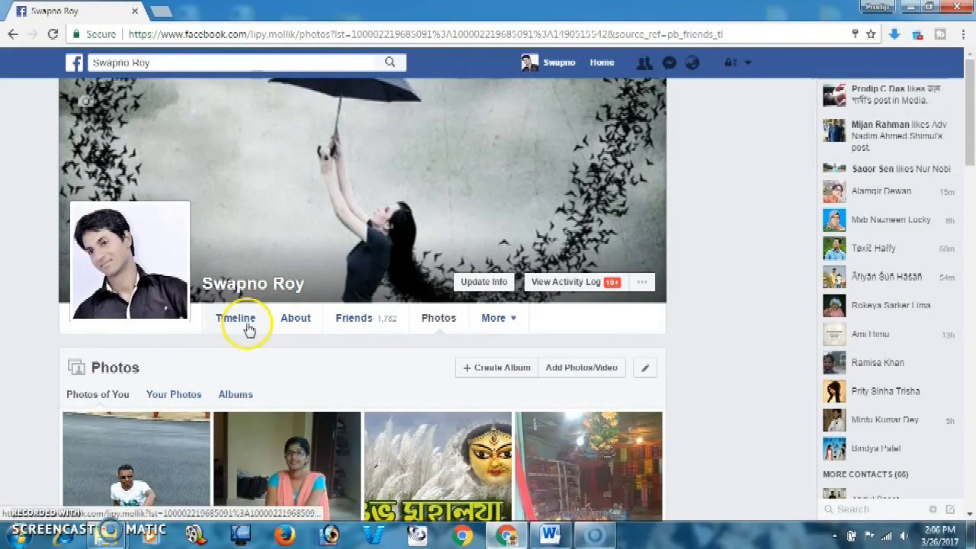
{"action": "left_click", "coordinate": [248, 327]}
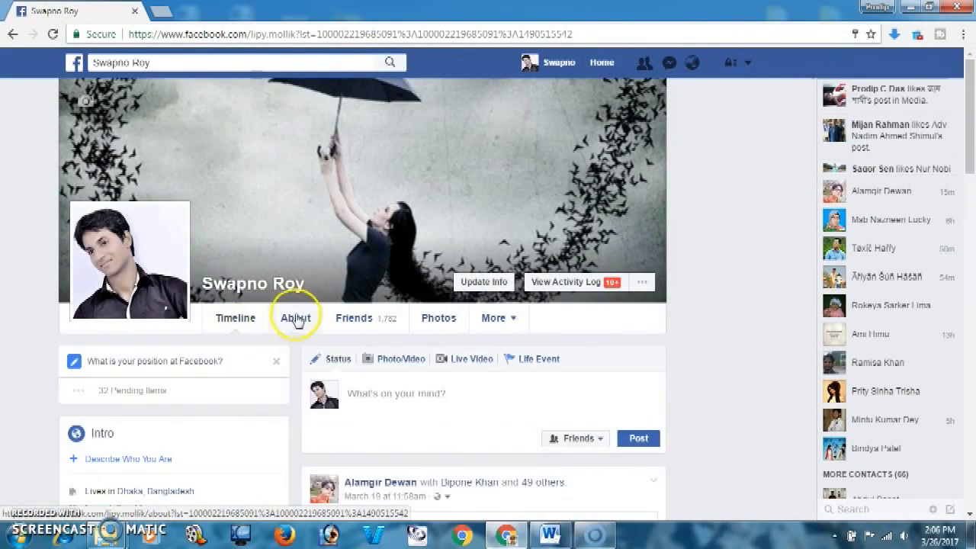
{"action": "scroll", "coordinate": [278, 326], "scroll_direction": "down", "scroll_amount": 3}
{"action": "left_click", "coordinate": [293, 104]}
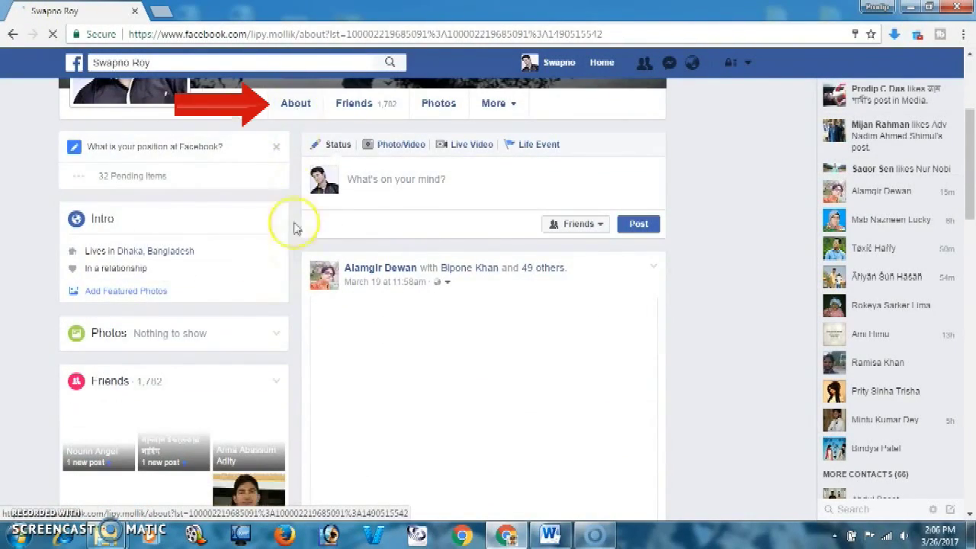
{"action": "scroll", "coordinate": [290, 315], "scroll_direction": "down", "scroll_amount": 2}
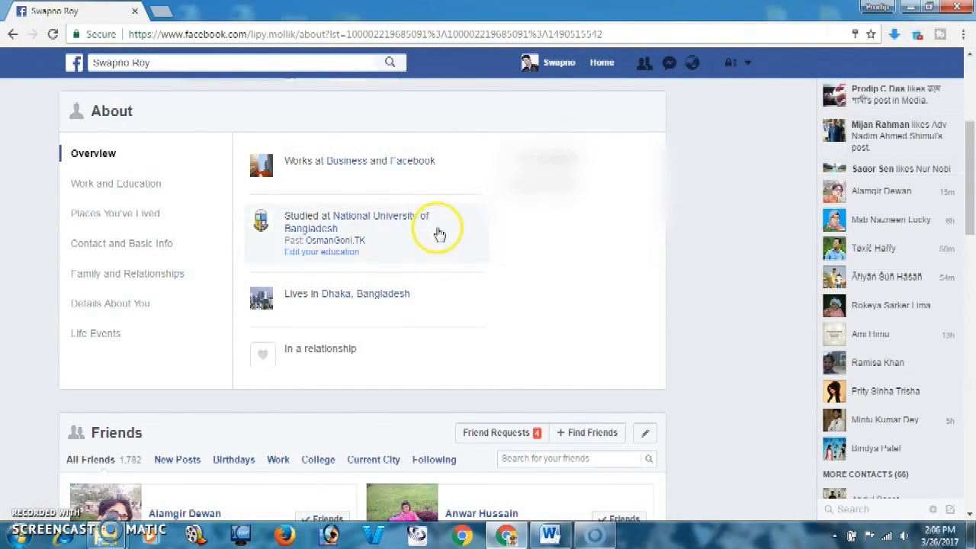
Visit the National University of Bangladesh page, then go back to the profile's Work and Education section.
{"action": "left_click", "coordinate": [380, 218]}
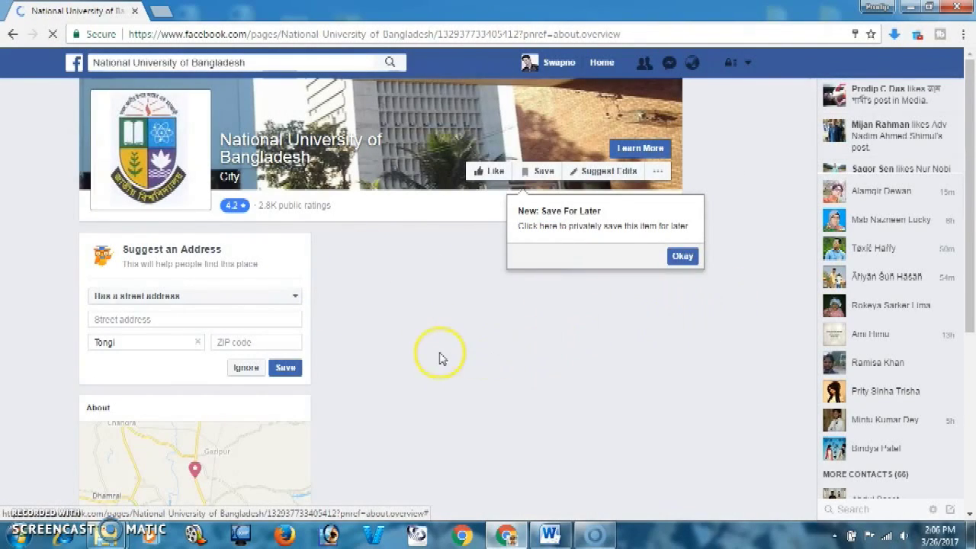
{"action": "scroll", "coordinate": [671, 282], "scroll_direction": "down", "scroll_amount": 3}
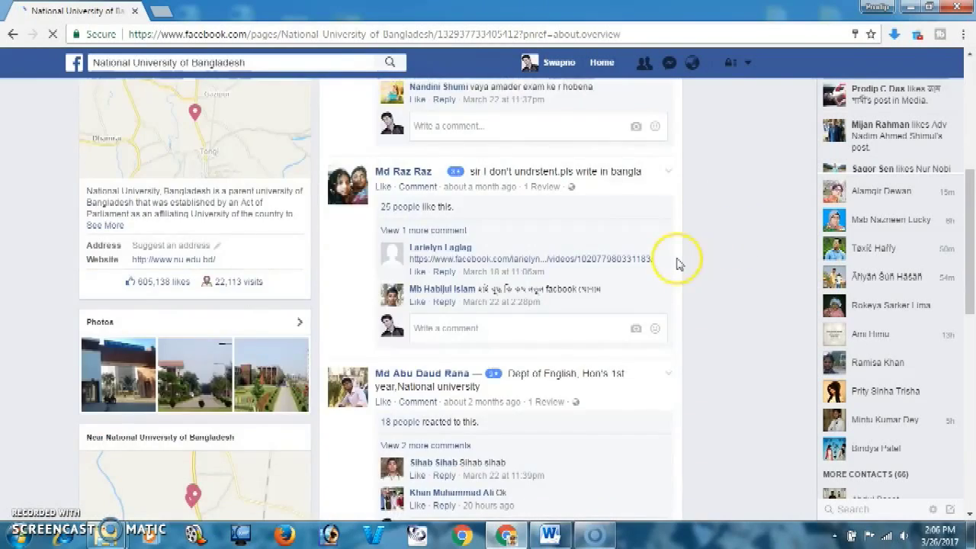
{"action": "scroll", "coordinate": [663, 259], "scroll_direction": "up", "scroll_amount": 1}
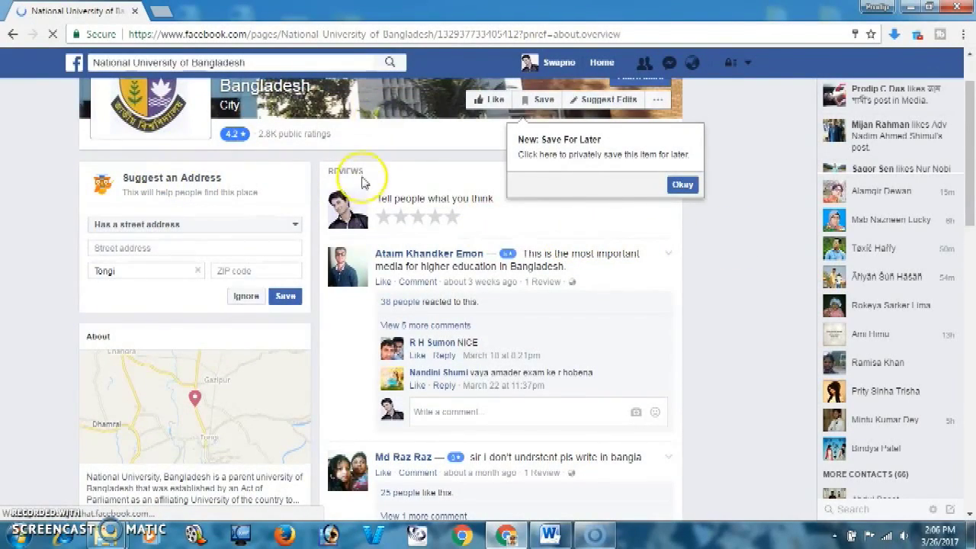
{"action": "scroll", "coordinate": [363, 181], "scroll_direction": "up", "scroll_amount": 1}
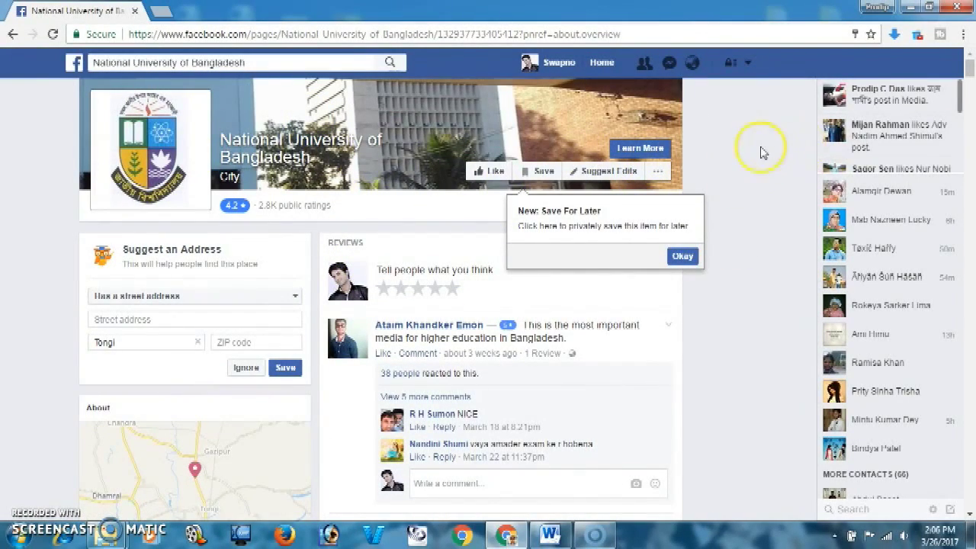
{"action": "left_click", "coordinate": [11, 34]}
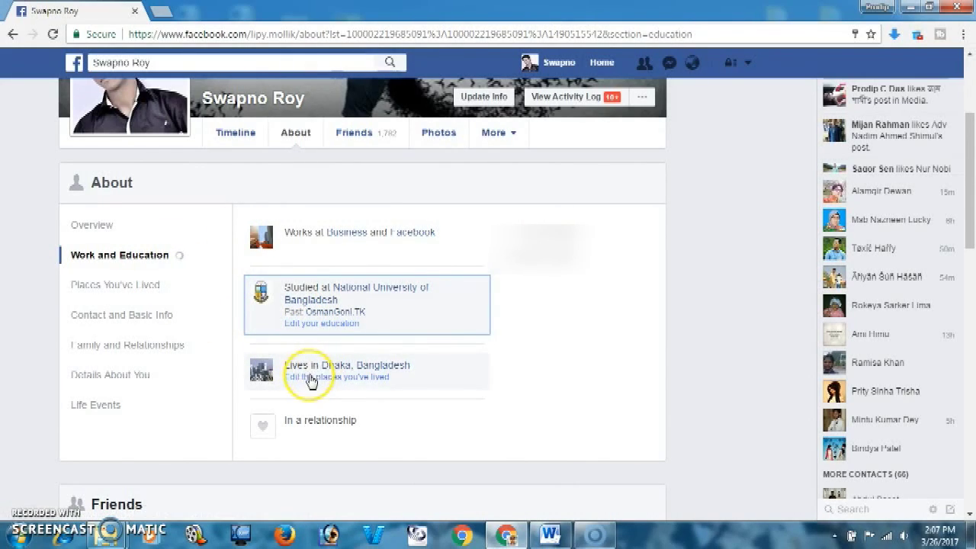
Glance at the places-lived details, then return to Work and Education.
{"action": "left_click", "coordinate": [310, 382]}
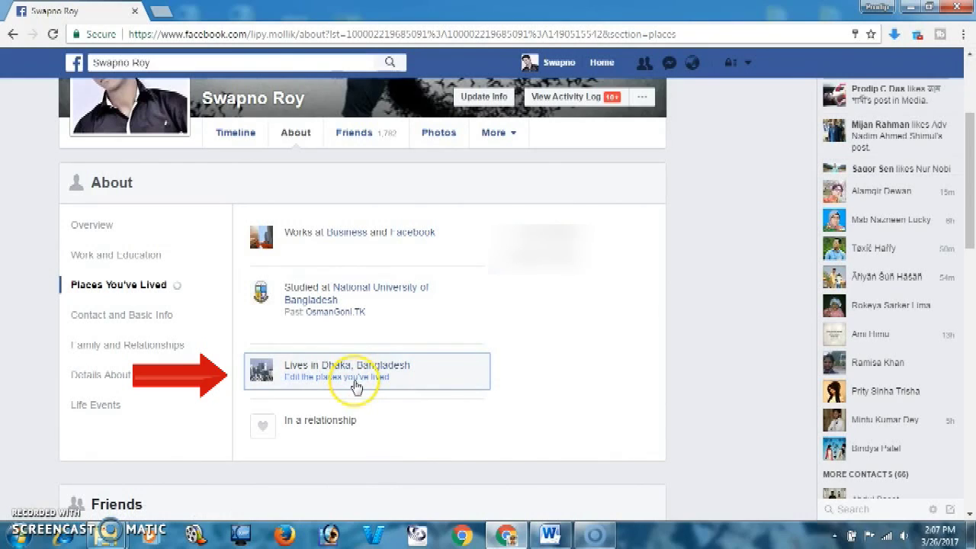
{"action": "left_click", "coordinate": [321, 329]}
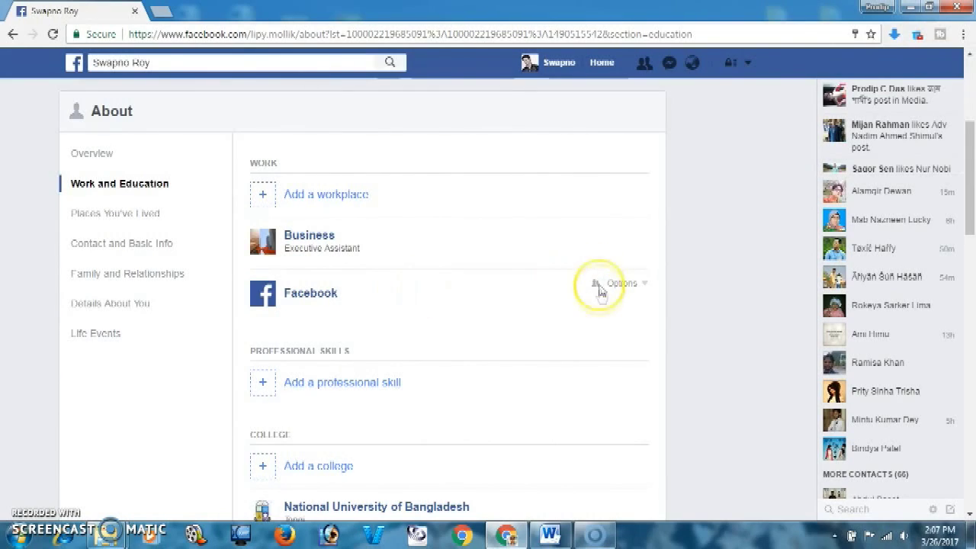
{"action": "scroll", "coordinate": [594, 287], "scroll_direction": "down", "scroll_amount": 4}
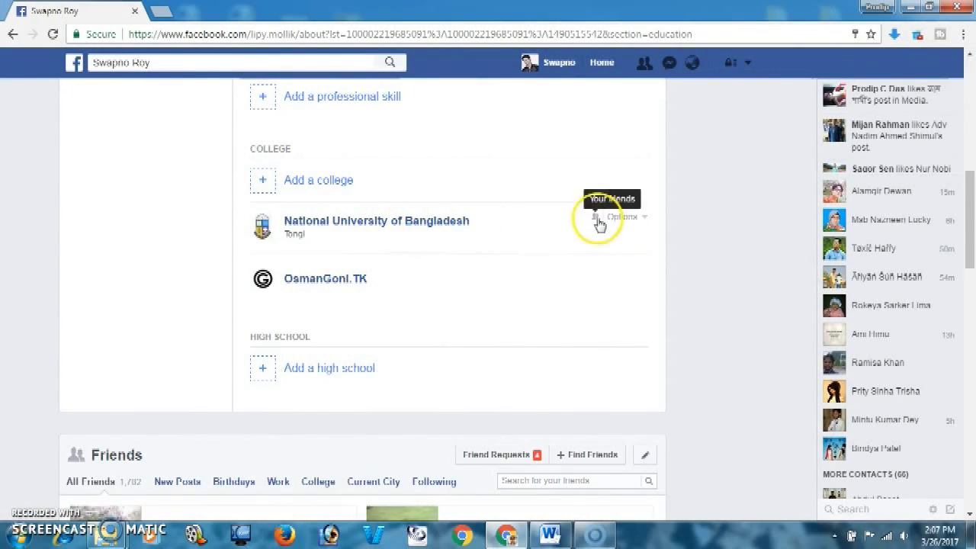
Set the National University of Bangladesh entry's audience to Only me and save changes.
{"action": "left_click", "coordinate": [596, 221]}
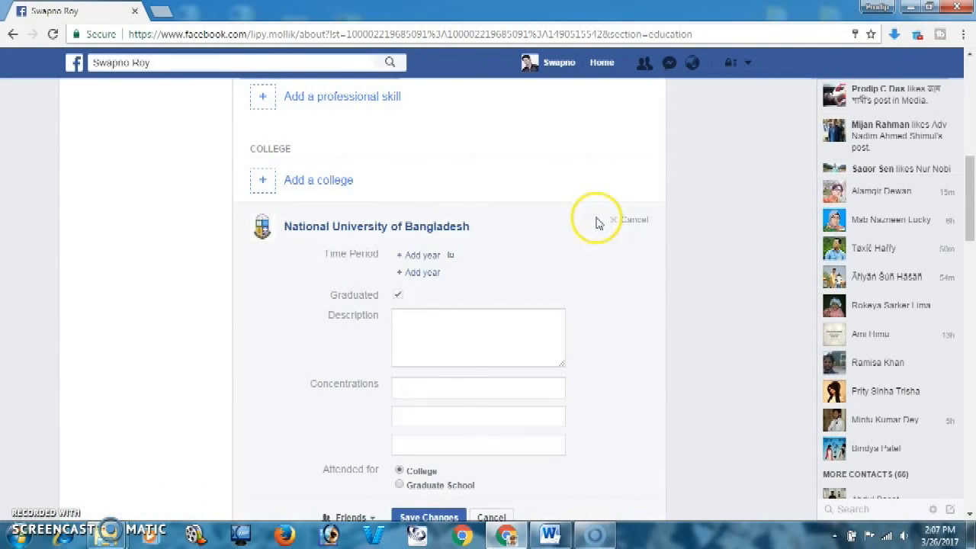
{"action": "scroll", "coordinate": [446, 297], "scroll_direction": "down", "scroll_amount": 4}
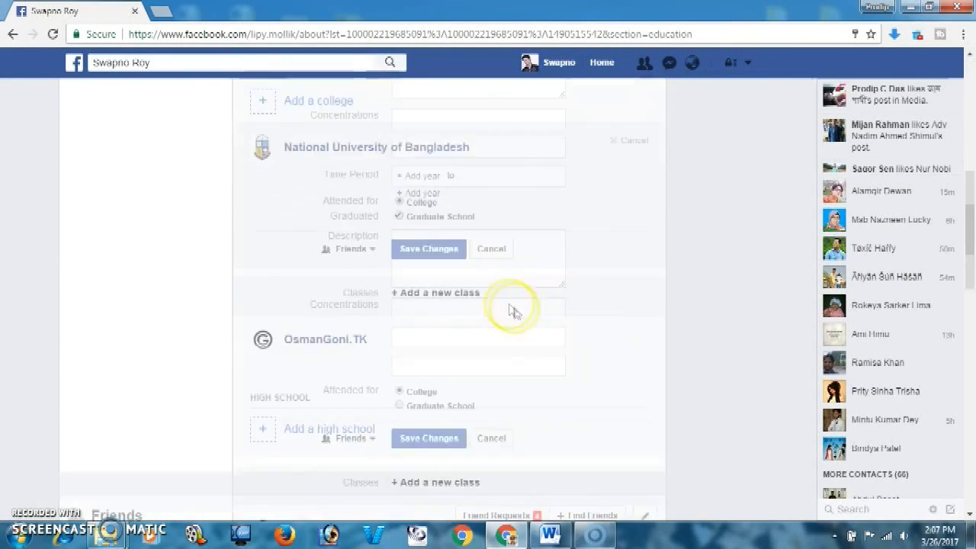
{"action": "left_click", "coordinate": [366, 236]}
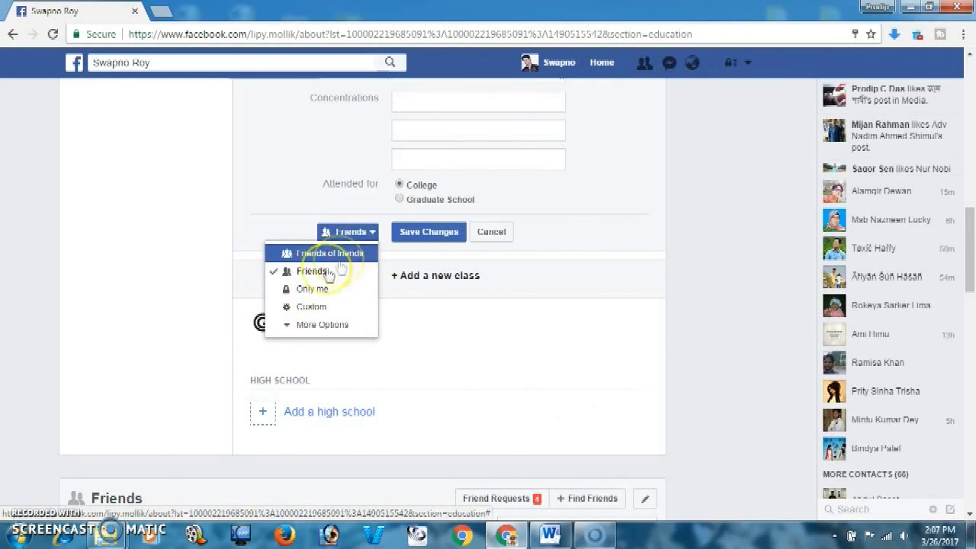
{"action": "left_click", "coordinate": [303, 296]}
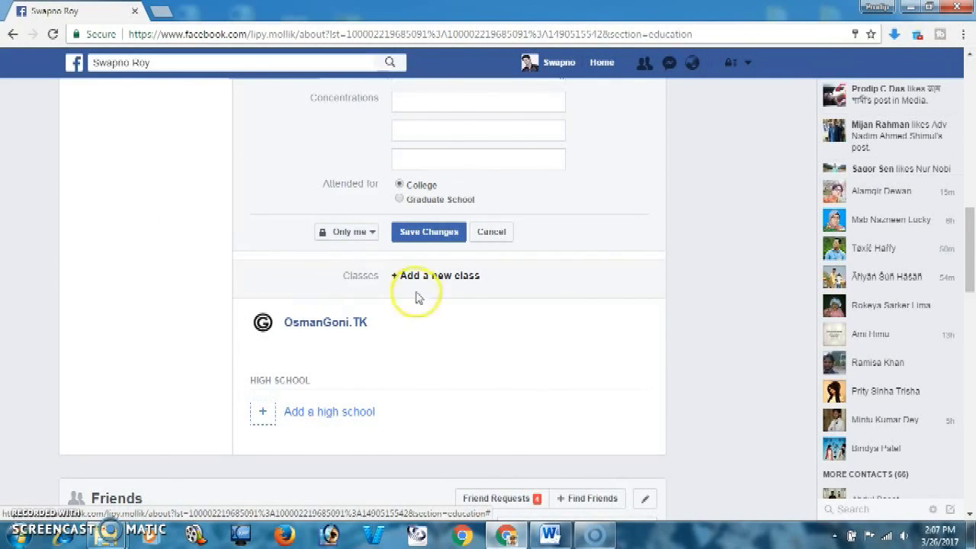
{"action": "left_click", "coordinate": [461, 284]}
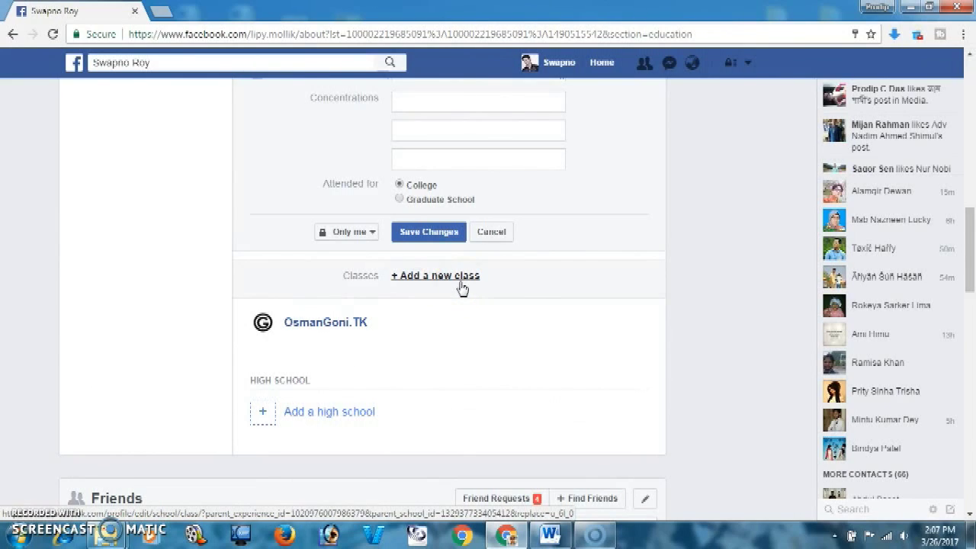
{"action": "scroll", "coordinate": [462, 287], "scroll_direction": "up", "scroll_amount": 7}
{"action": "scroll", "coordinate": [664, 257], "scroll_direction": "down", "scroll_amount": 4}
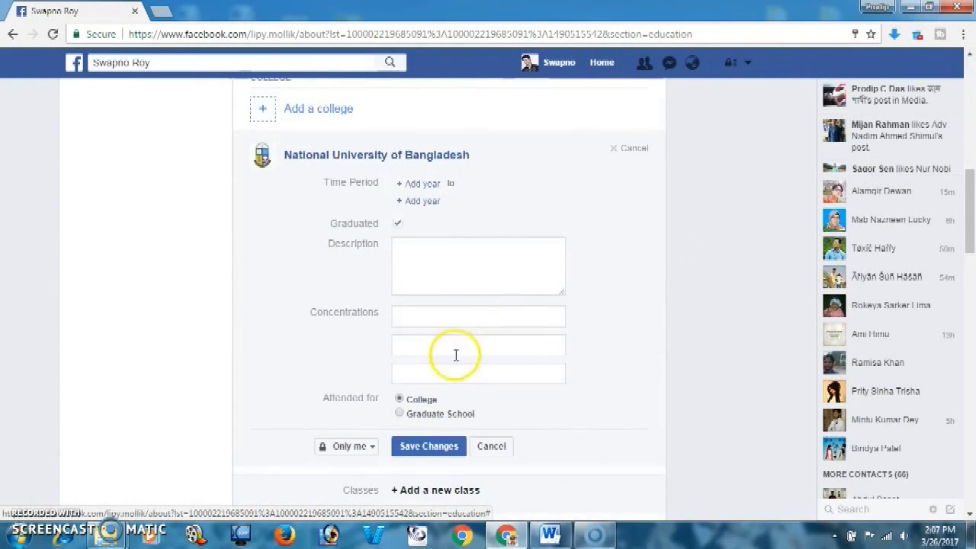
{"action": "scroll", "coordinate": [446, 335], "scroll_direction": "down", "scroll_amount": 3}
{"action": "left_click", "coordinate": [433, 234]}
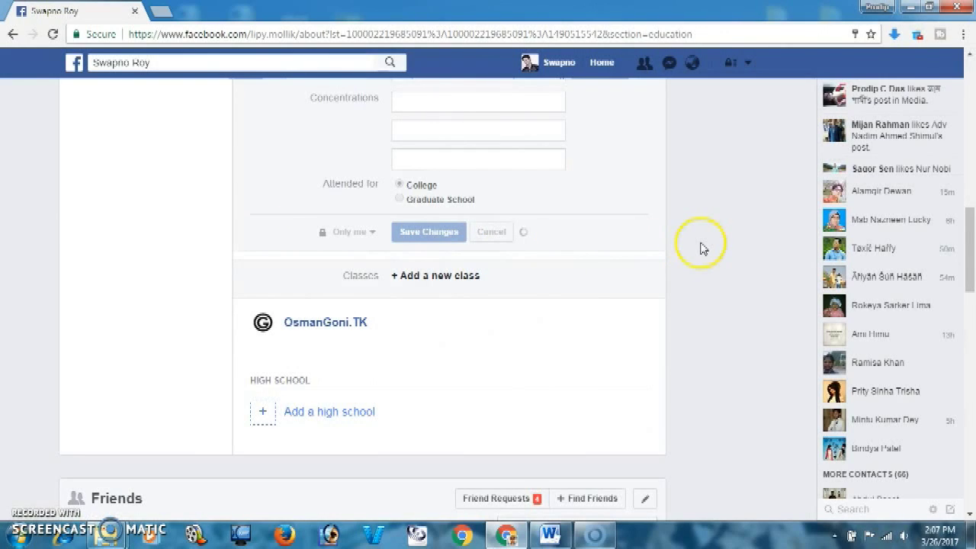
{"action": "scroll", "coordinate": [702, 246], "scroll_direction": "up", "scroll_amount": 10}
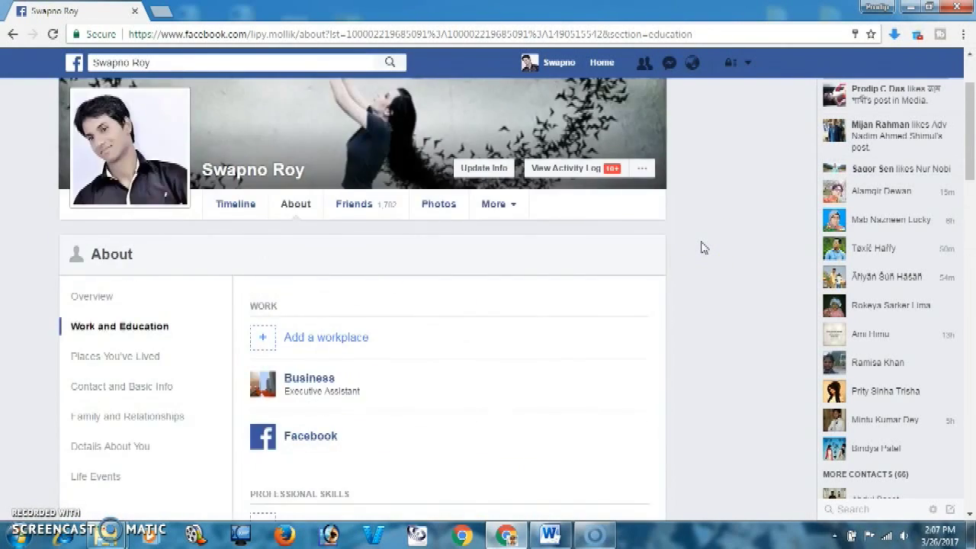
Preview the profile with View As Public and scroll through what remains visible.
{"action": "left_click", "coordinate": [643, 283]}
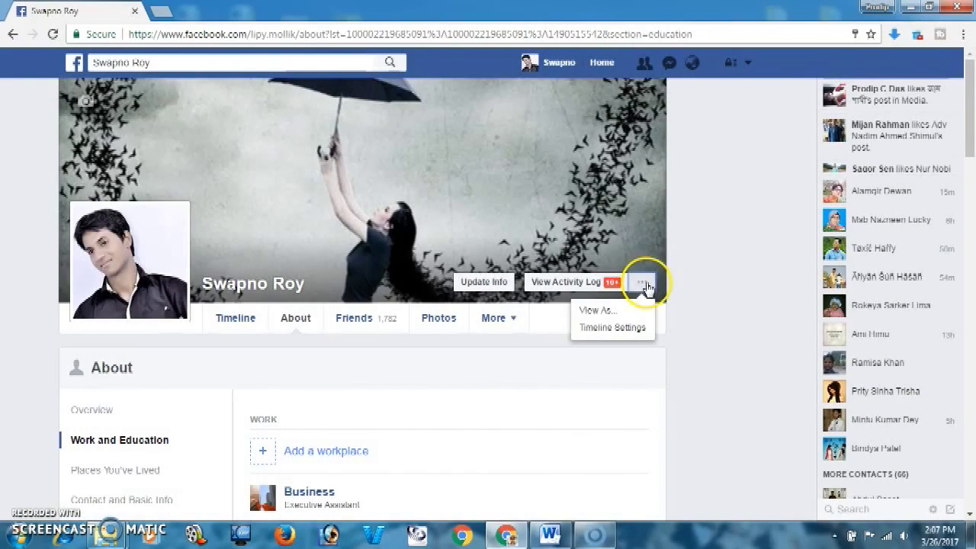
{"action": "left_click", "coordinate": [597, 312]}
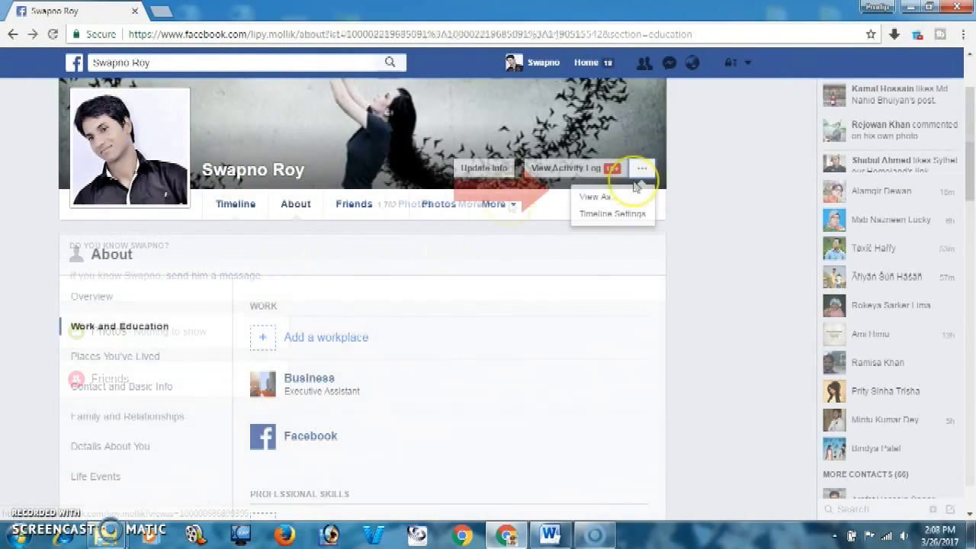
{"action": "left_click", "coordinate": [616, 200]}
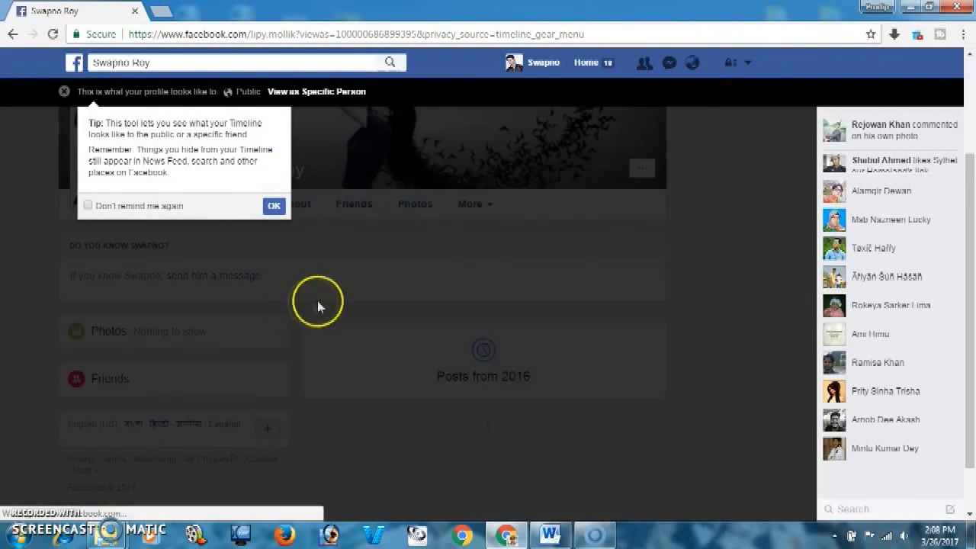
{"action": "left_click", "coordinate": [274, 206]}
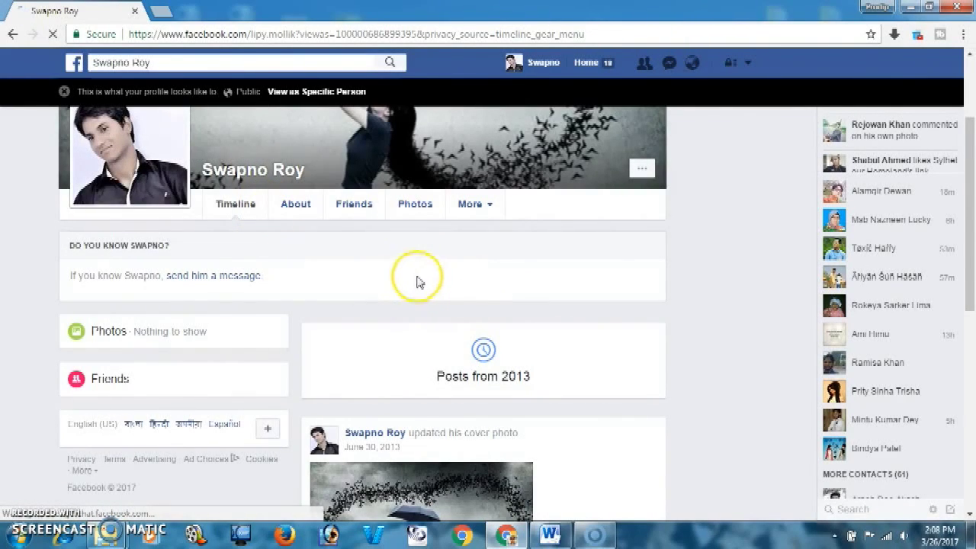
{"action": "scroll", "coordinate": [642, 298], "scroll_direction": "down", "scroll_amount": 4}
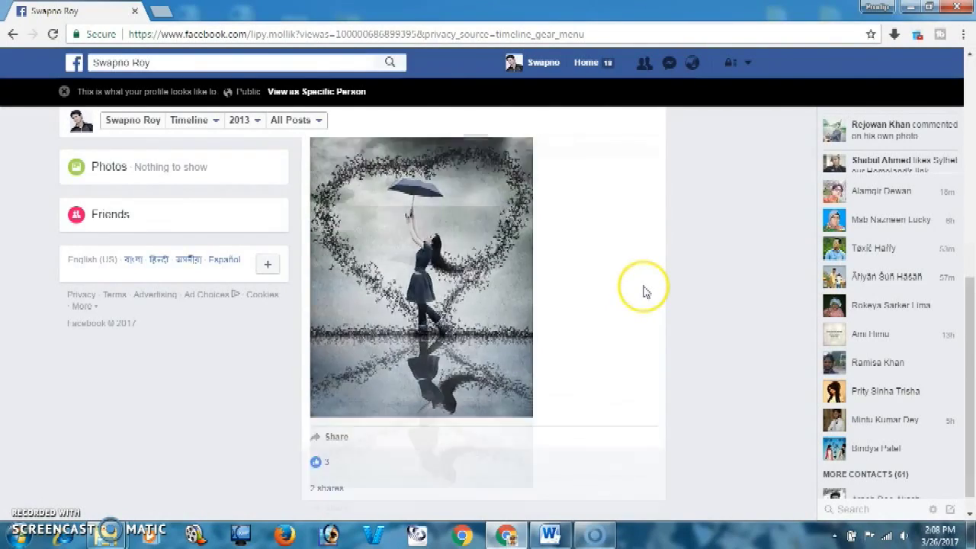
{"action": "scroll", "coordinate": [643, 291], "scroll_direction": "up", "scroll_amount": 3}
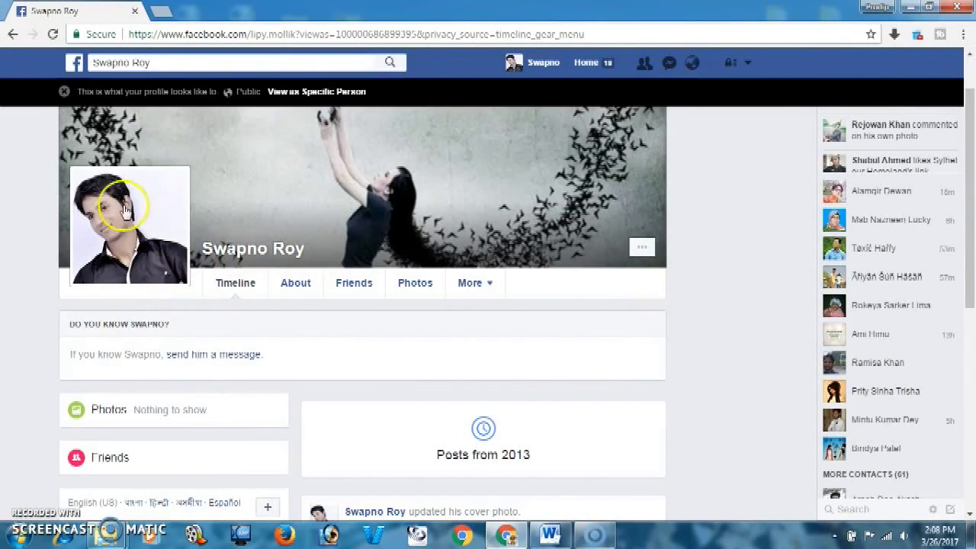
{"action": "scroll", "coordinate": [321, 374], "scroll_direction": "down", "scroll_amount": 3}
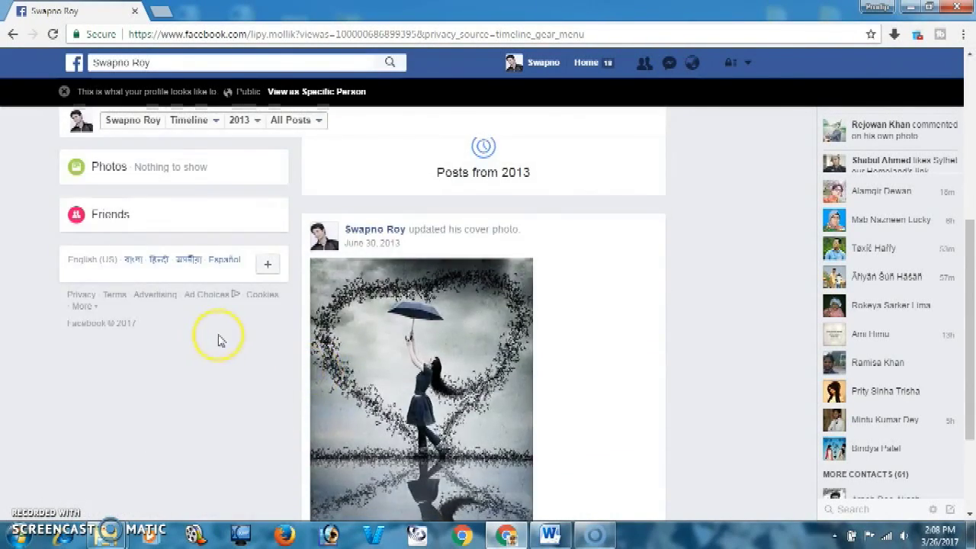
{"action": "scroll", "coordinate": [218, 338], "scroll_direction": "up", "scroll_amount": 3}
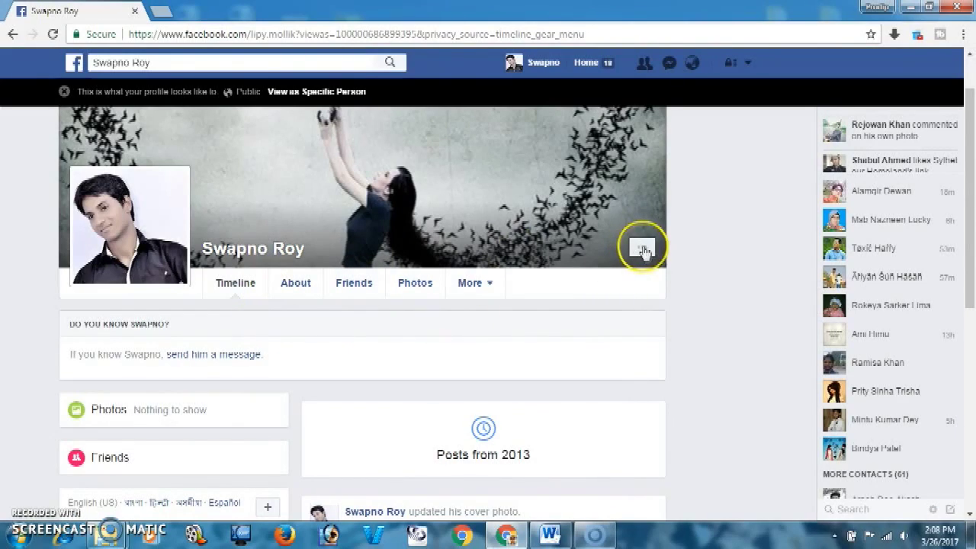